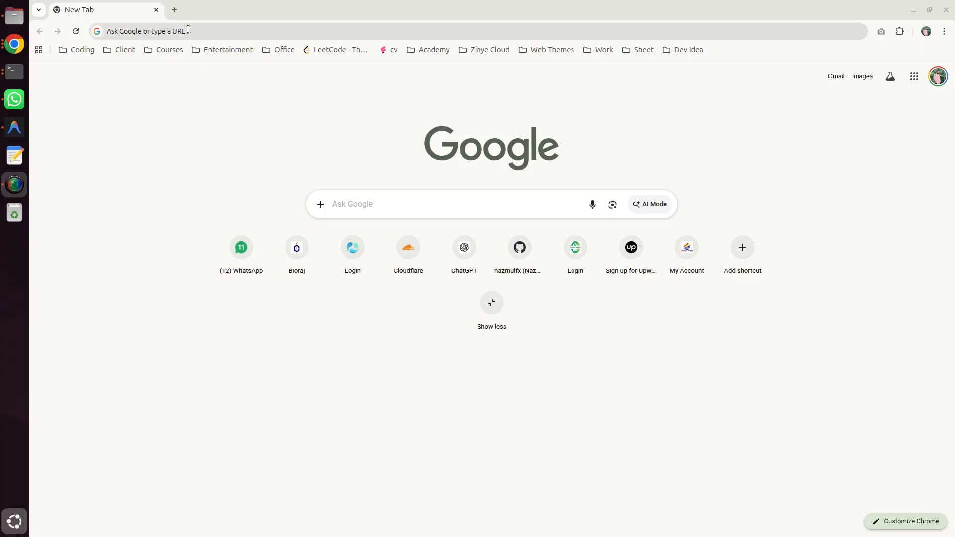
Step: Open the site pos.orbiterp.cloud and log out of the current account
click(128, 30)
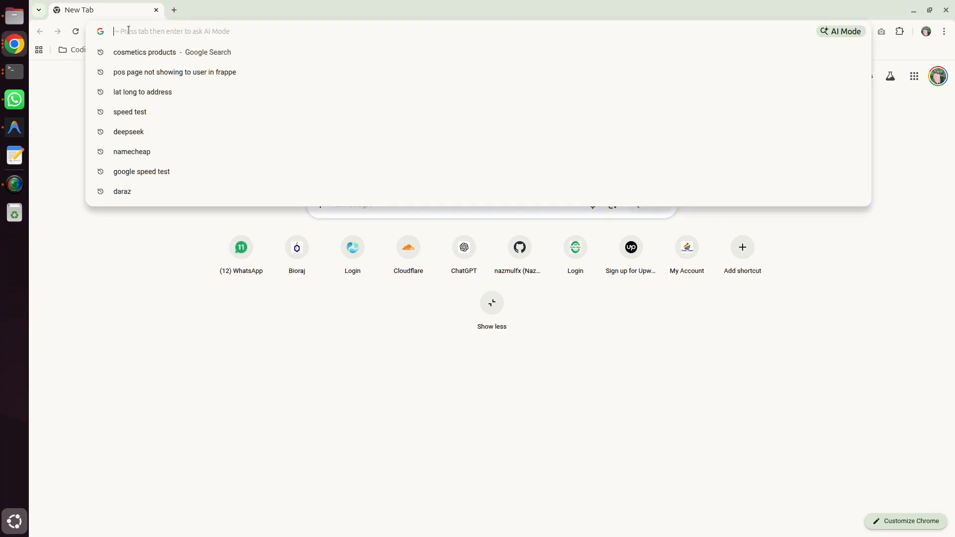
text(pos.orbiterp.cloud)
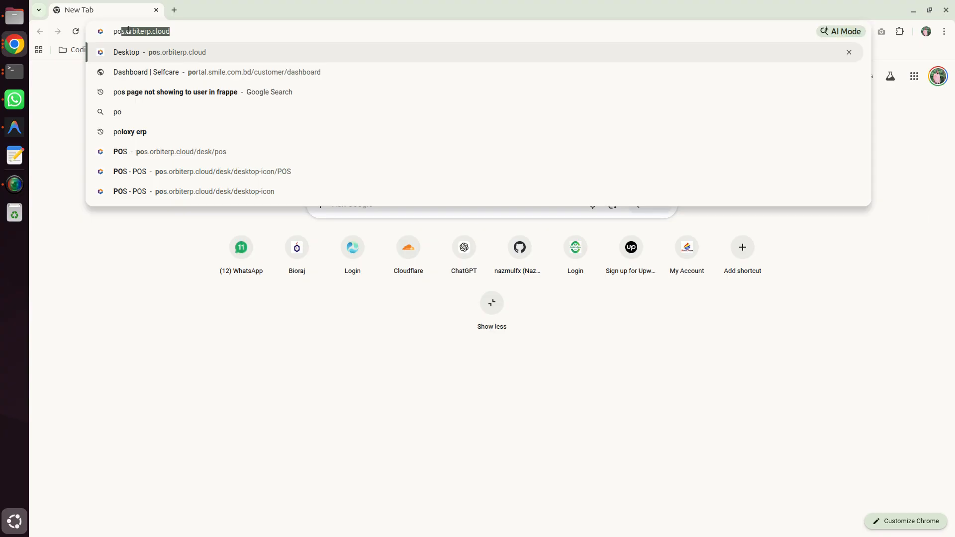
key(Return)
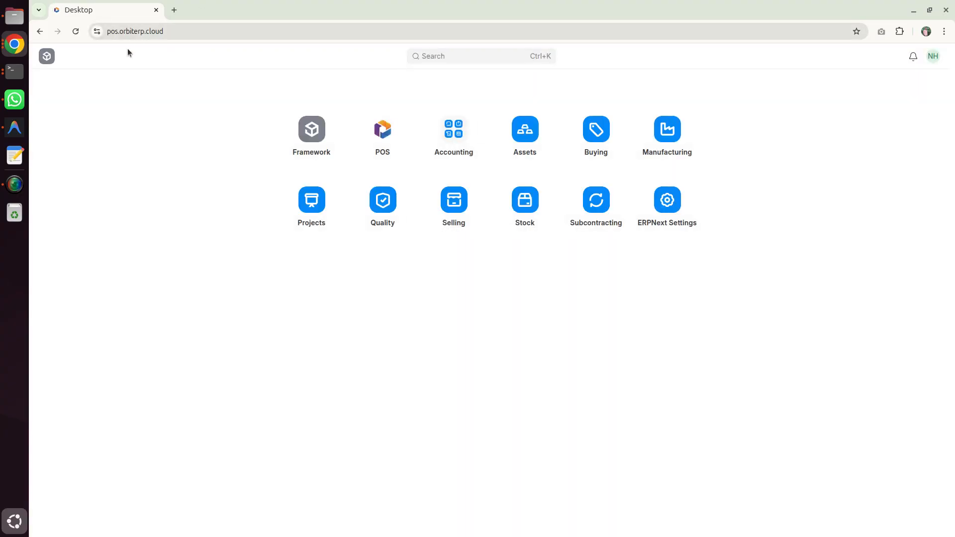
click(938, 58)
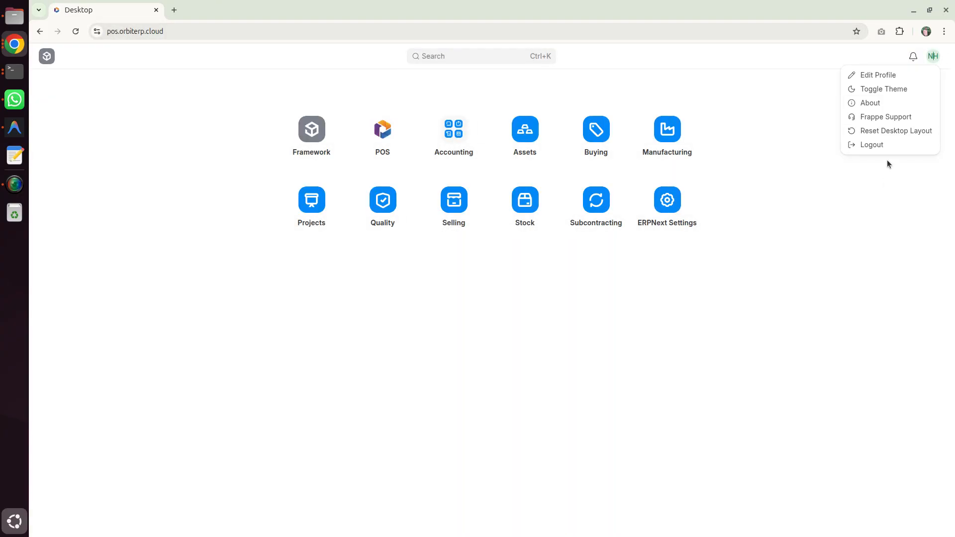
click(888, 147)
click(617, 127)
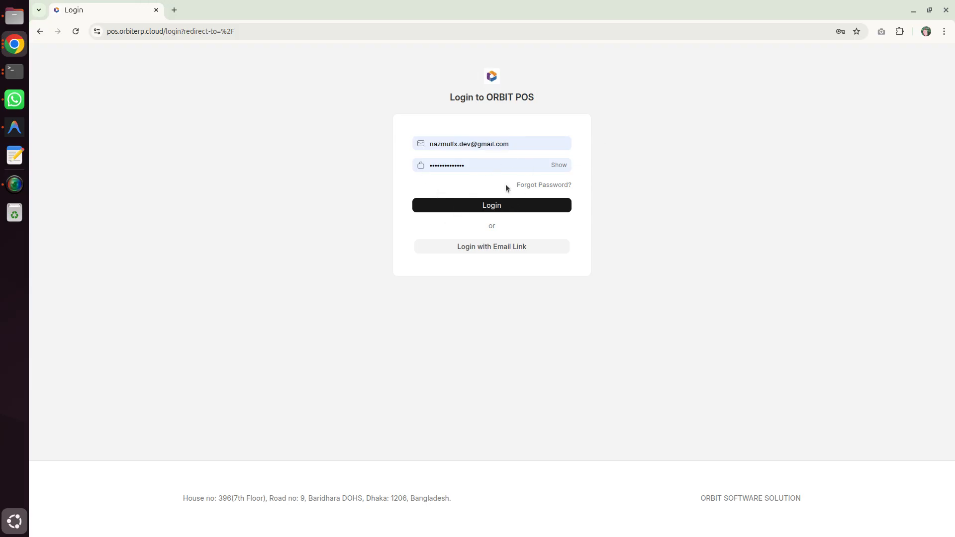
Step: Log in to ORBIT POS with the saved account e-mail and password
click(516, 144)
click(508, 163)
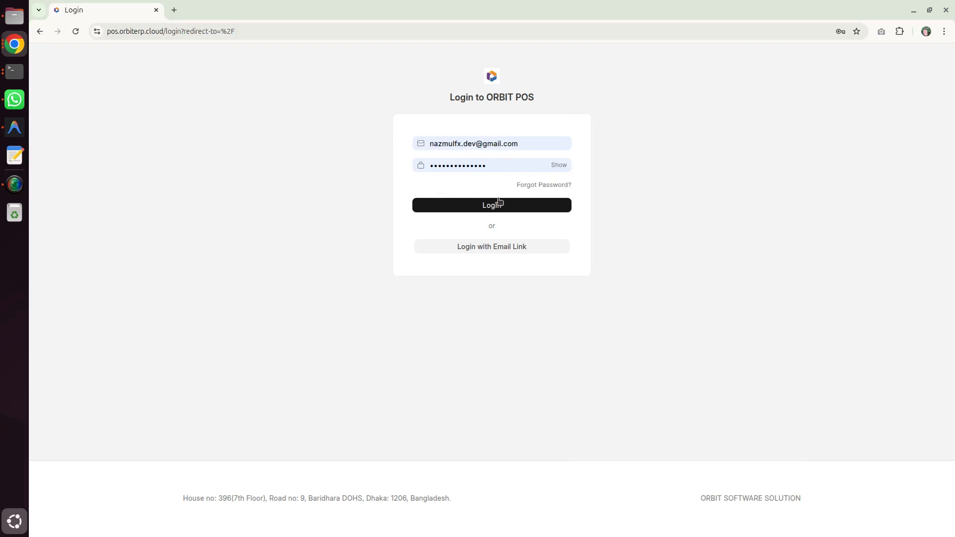
click(497, 204)
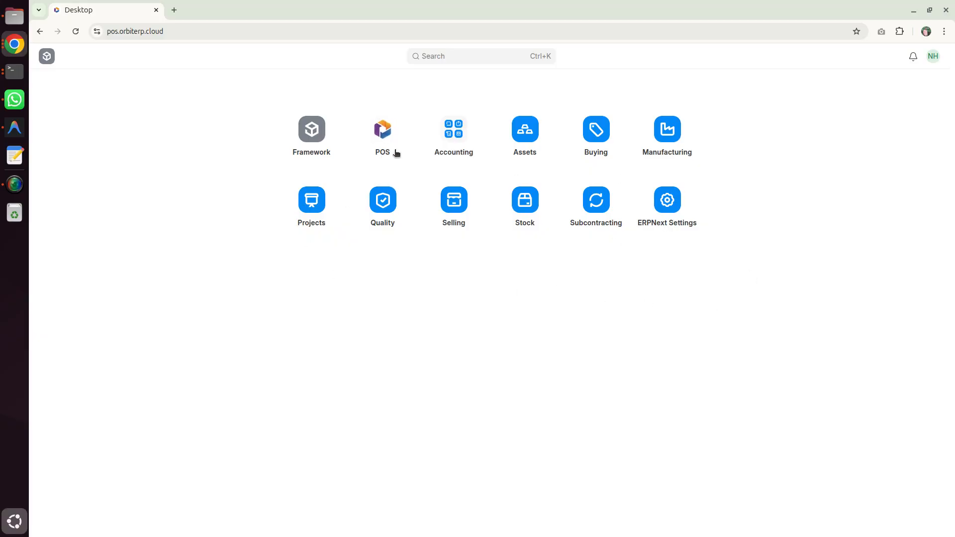
Step: Open Point-of-Sale from the POS workspace and set the opening entry's POS profile to SKS Shoping Mall Outlet
click(385, 135)
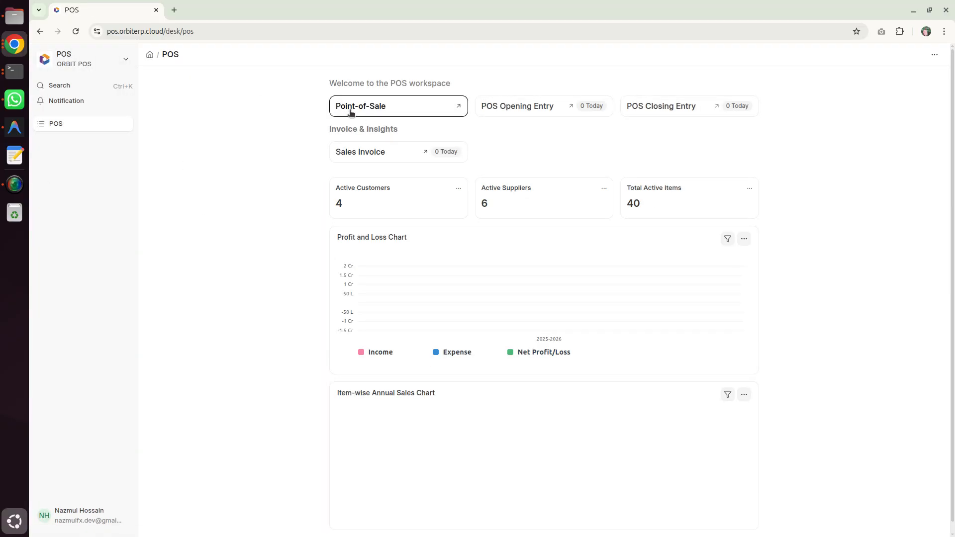
click(427, 109)
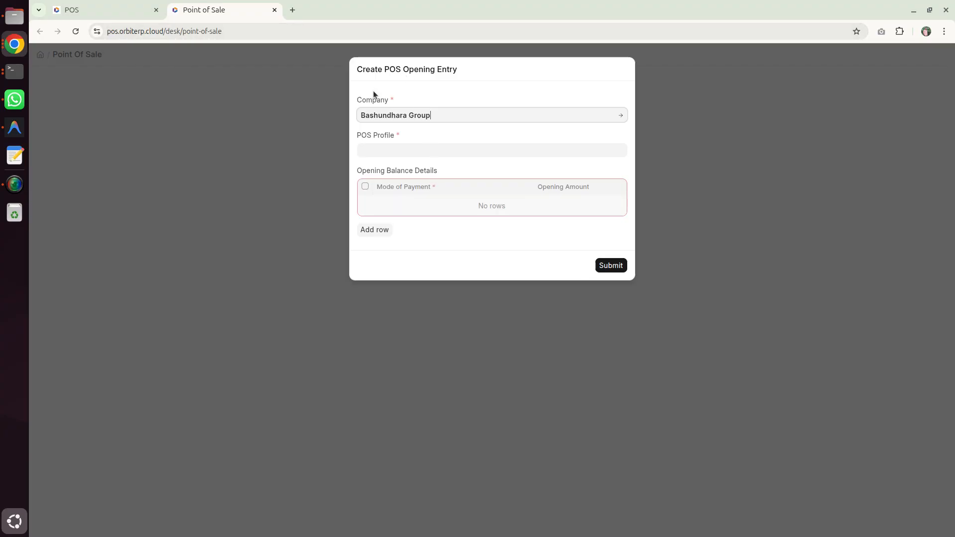
click(388, 147)
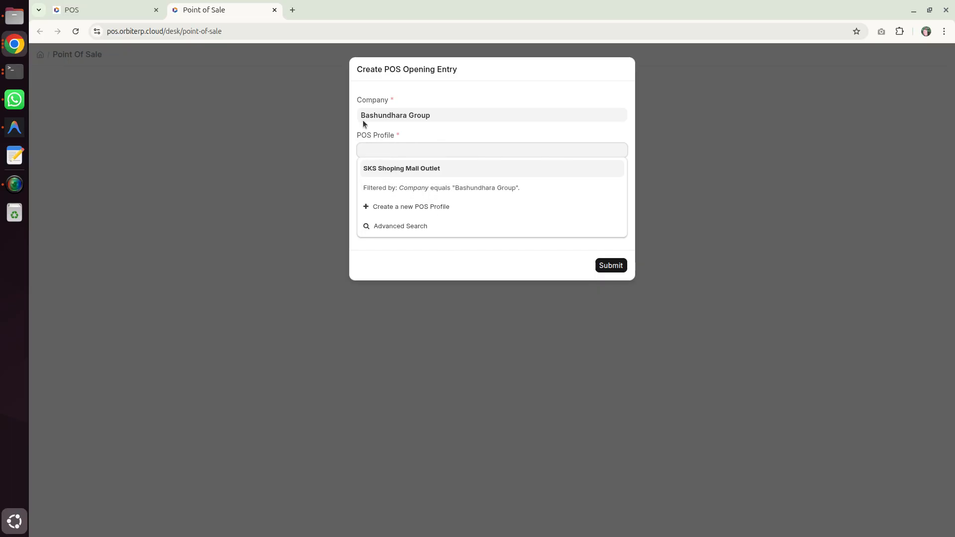
click(446, 170)
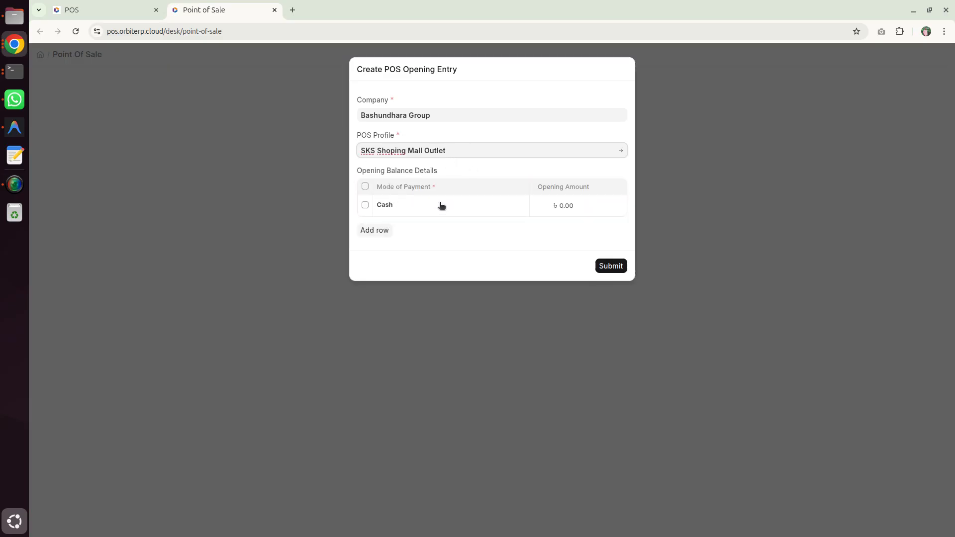
Step: Add a second opening balance row and set the Cash row's opening amount to 2000
click(381, 231)
click(379, 236)
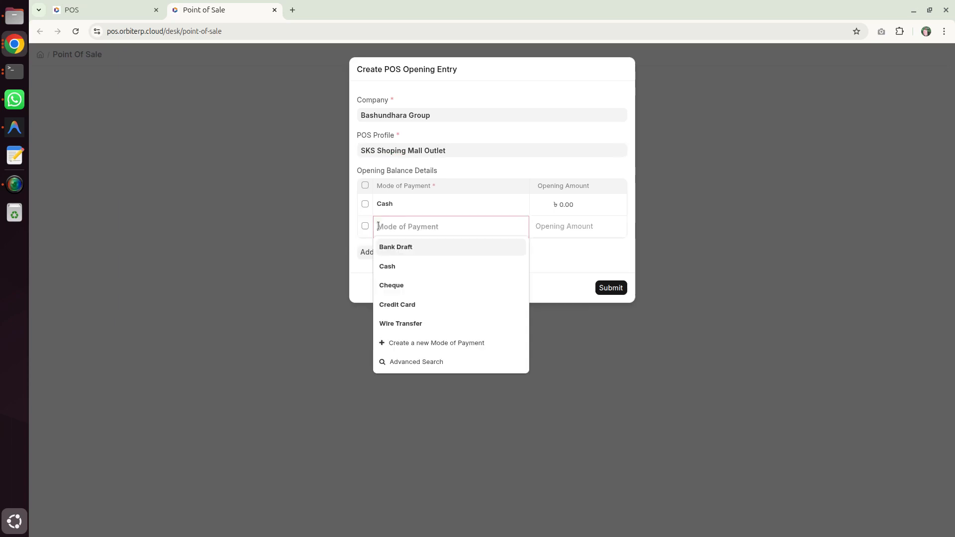
click(399, 206)
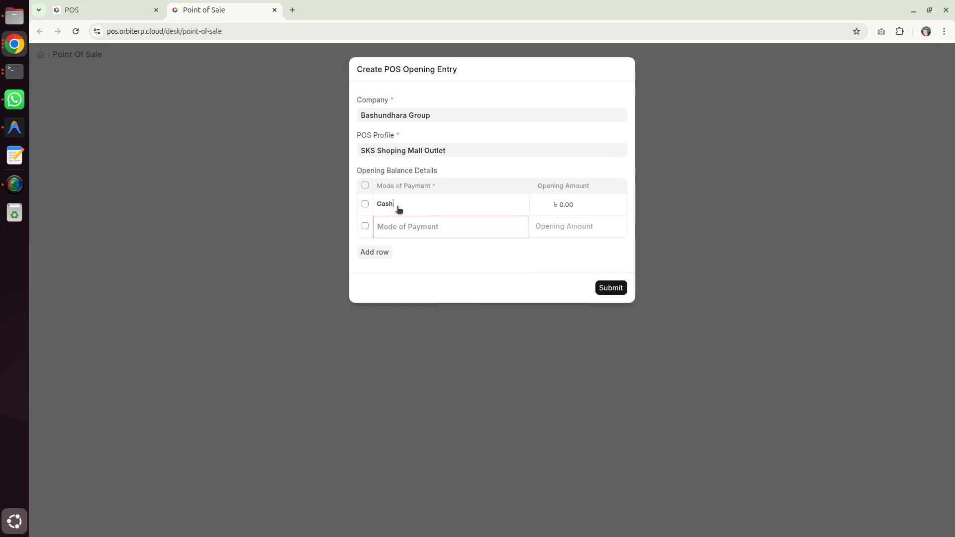
click(559, 209)
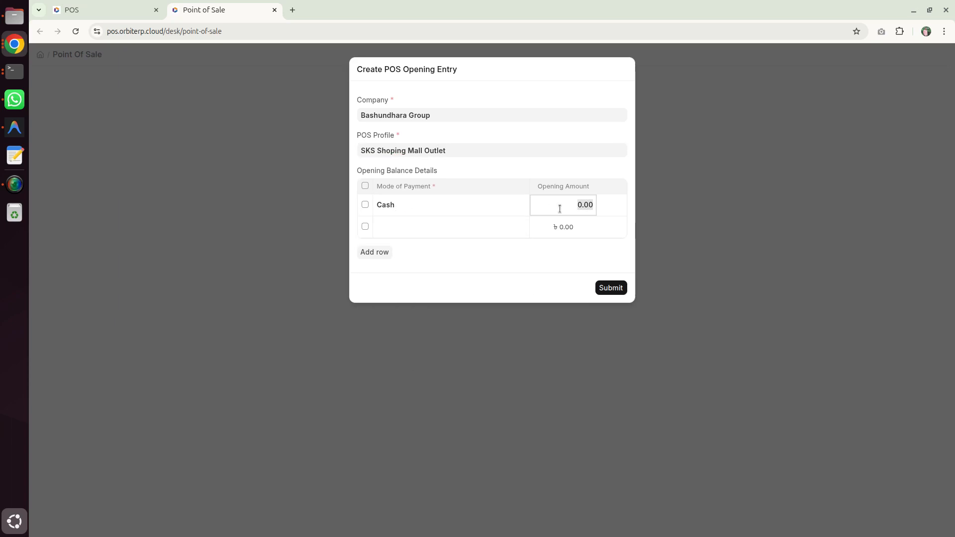
text(2000)
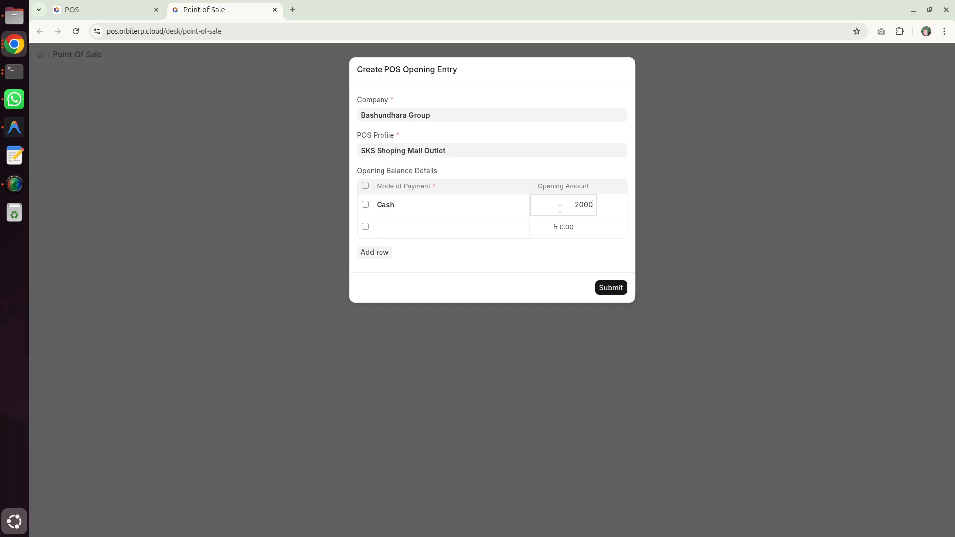
Step: Try Wire Transfer and Credit Card as the mode of payment in the empty second opening balance row
click(466, 230)
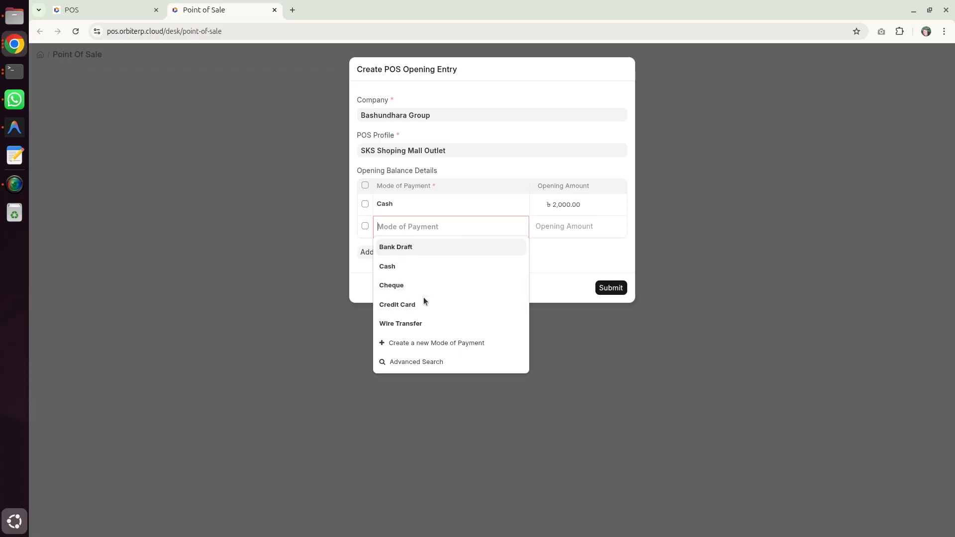
click(418, 323)
double_click(493, 228)
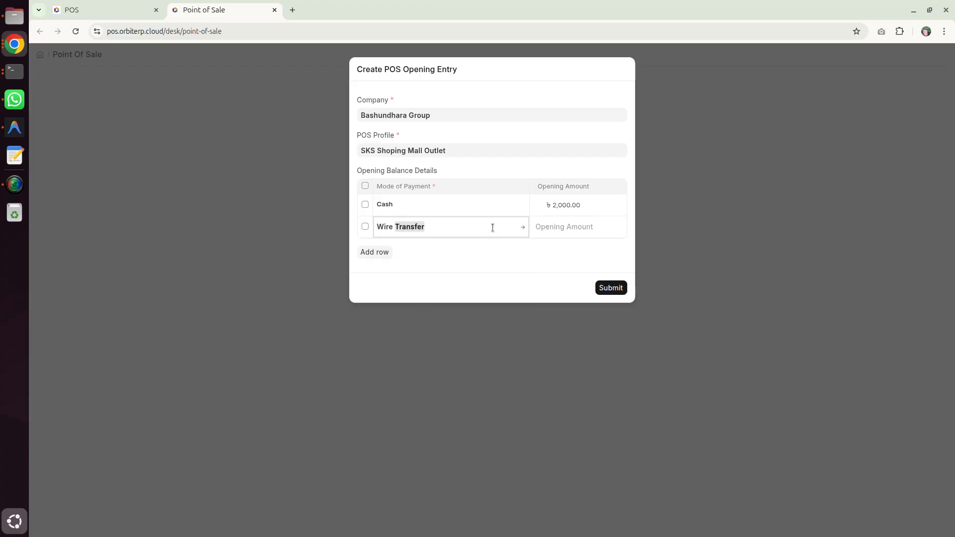
triple_click(493, 227)
key(BackSpace)
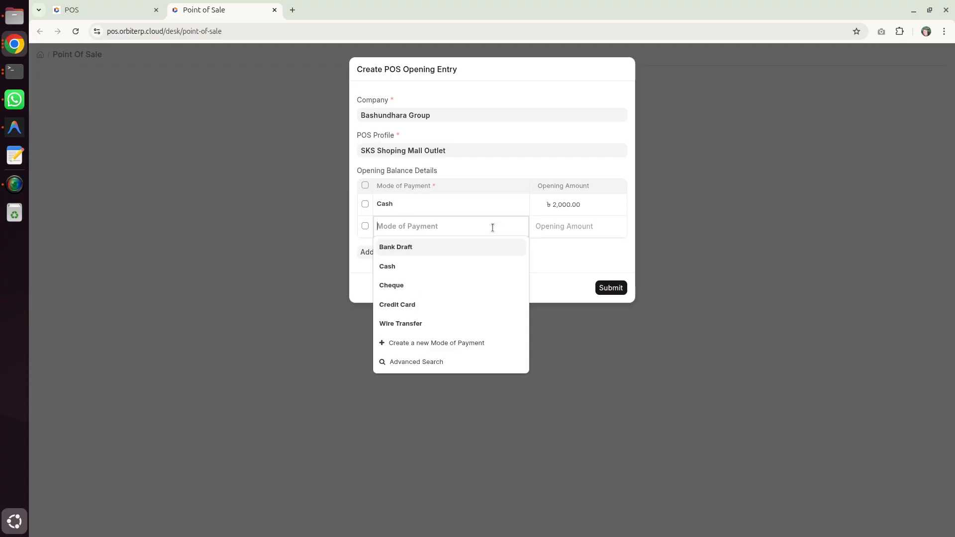
click(431, 305)
click(554, 220)
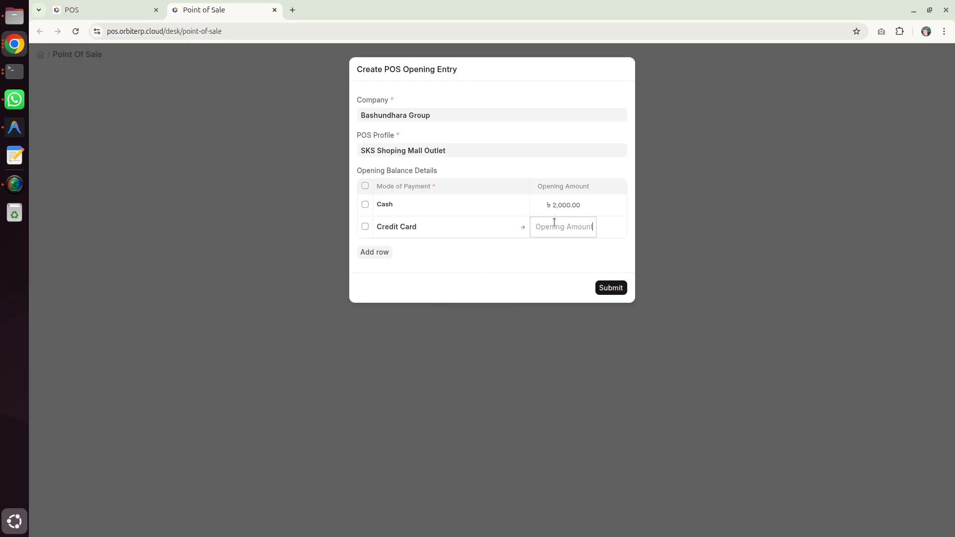
Step: Delete the Credit Card row from the opening balance details and submit the POS opening entry
click(365, 227)
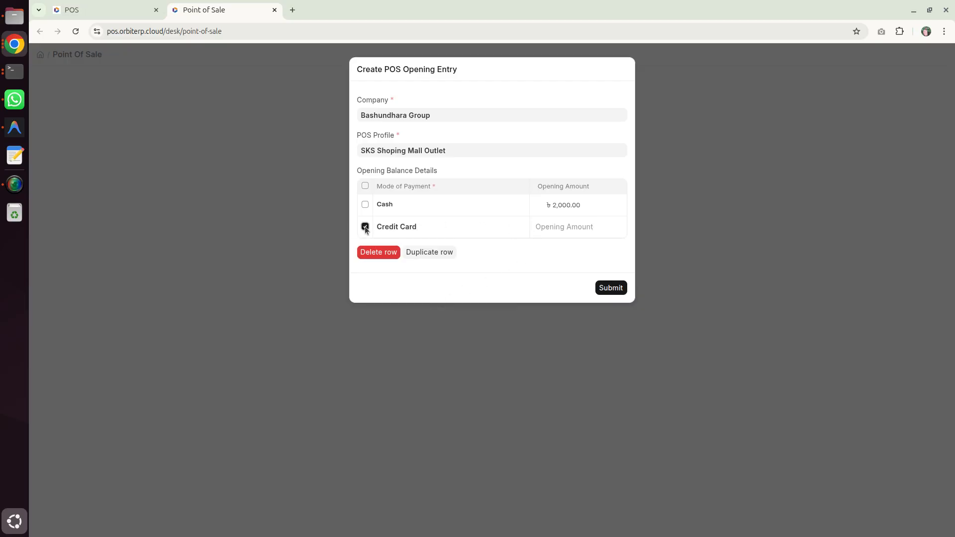
click(363, 252)
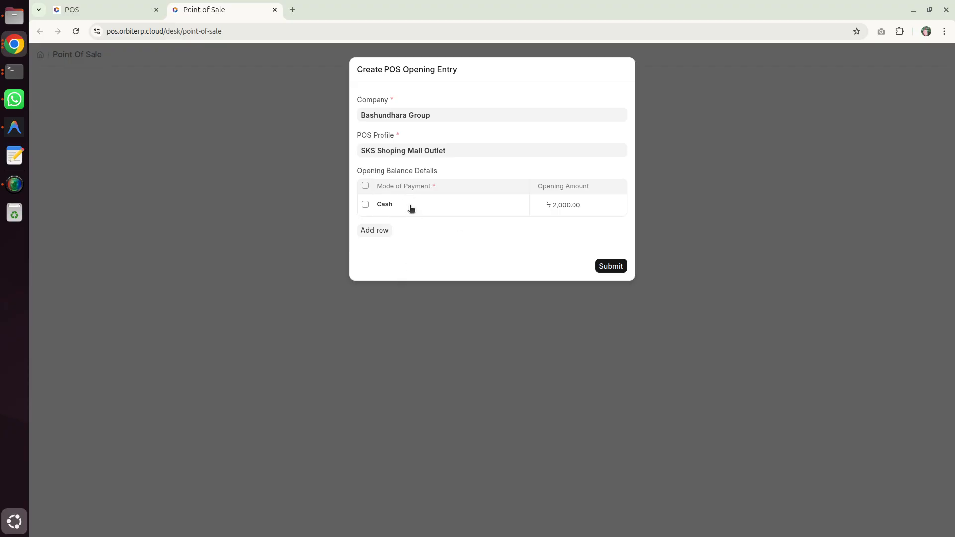
click(617, 268)
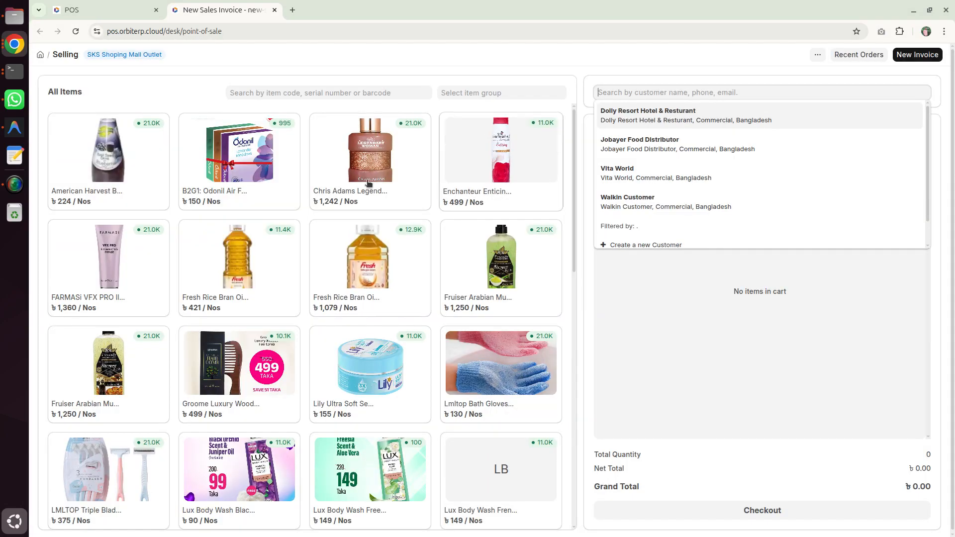
Step: Examine the list of customers offered by the customer search field, without choosing one
click(630, 72)
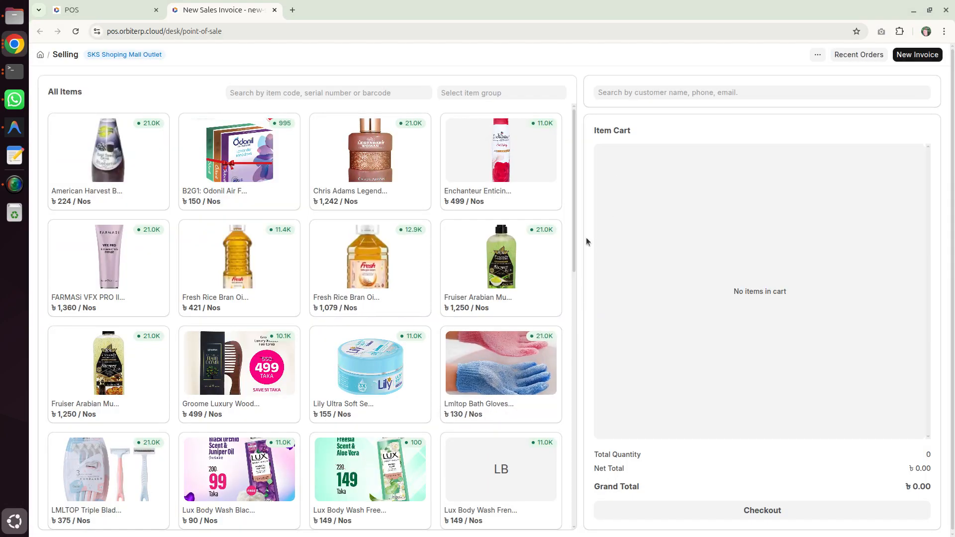
click(630, 91)
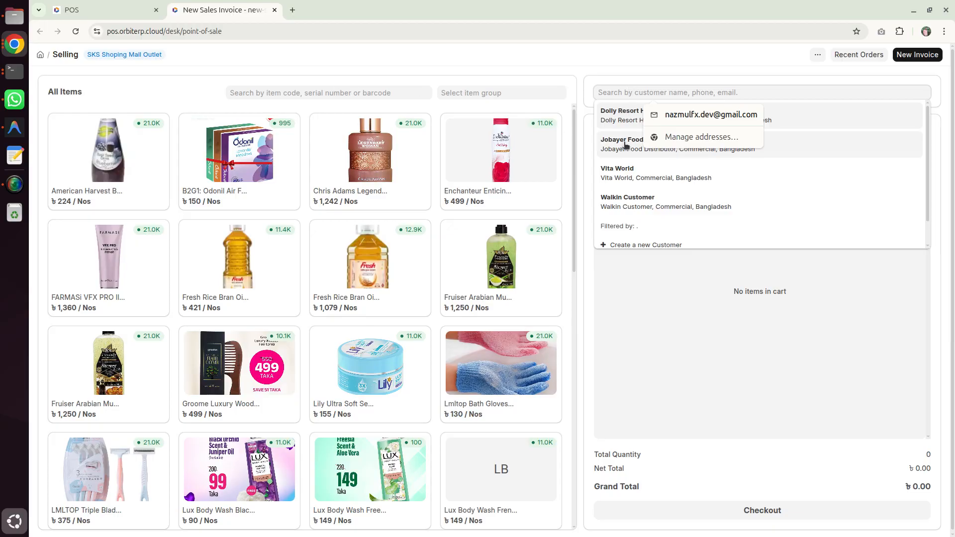
scroll(629, 169, down, 1)
scroll(631, 159, up, 1)
click(635, 80)
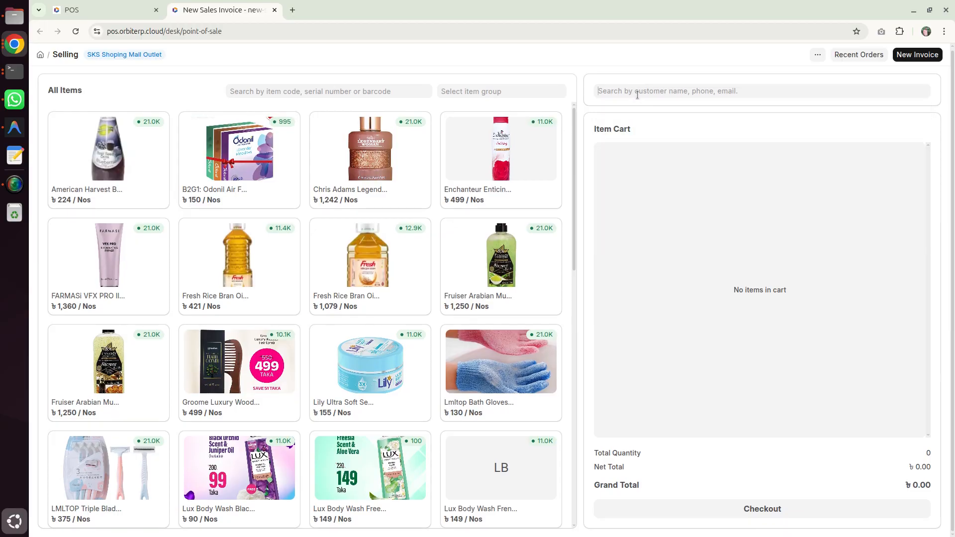
click(636, 92)
scroll(628, 149, down, 1)
click(623, 52)
Step: Search the item list for "ameri" and clear the search text
click(277, 92)
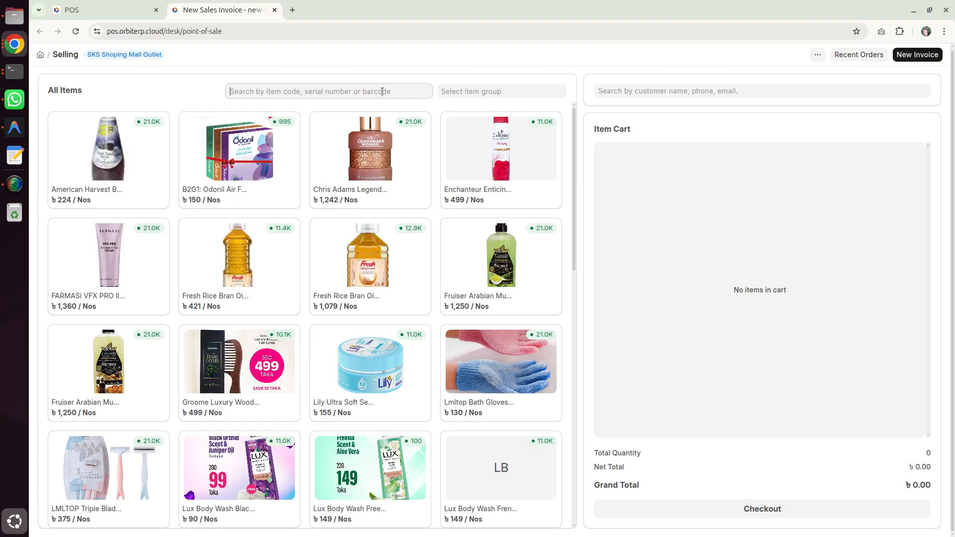
text(amer)
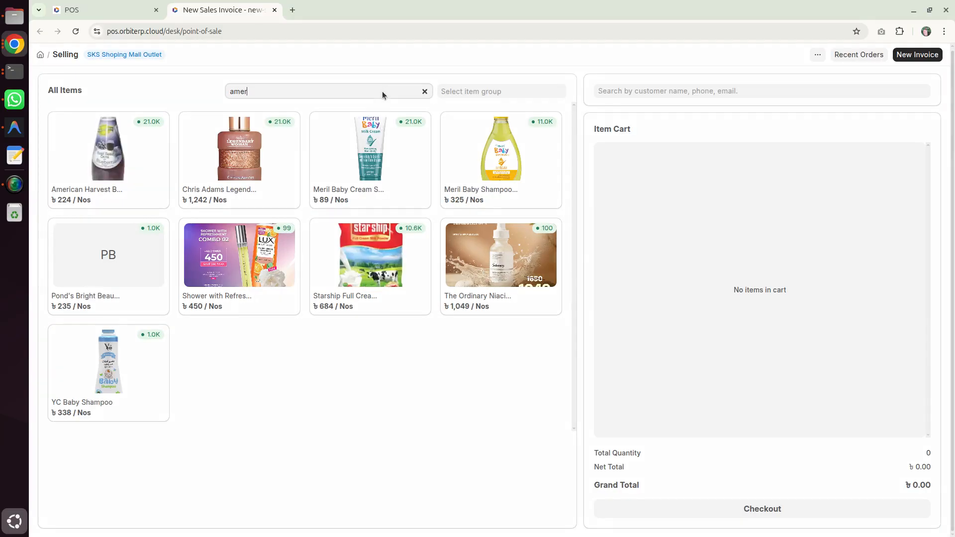
text(i)
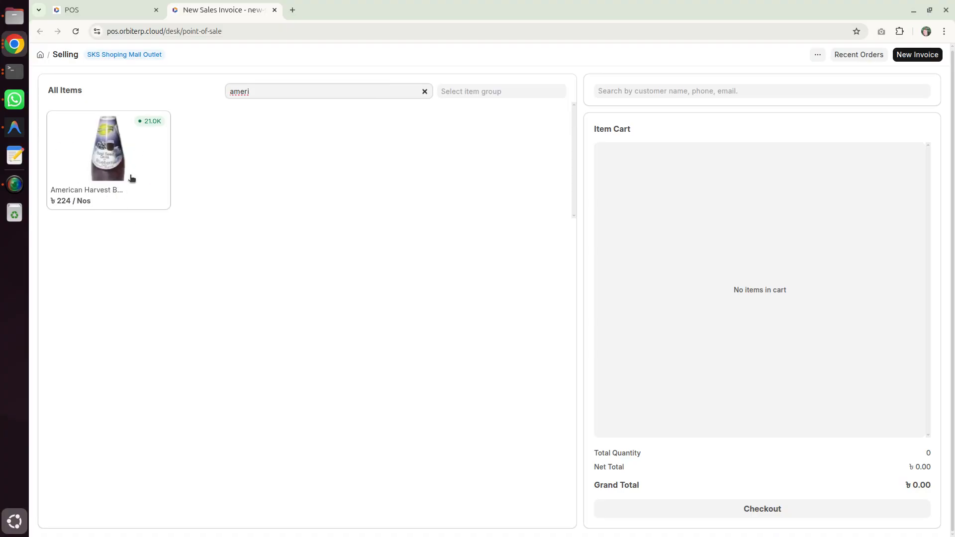
double_click(268, 86)
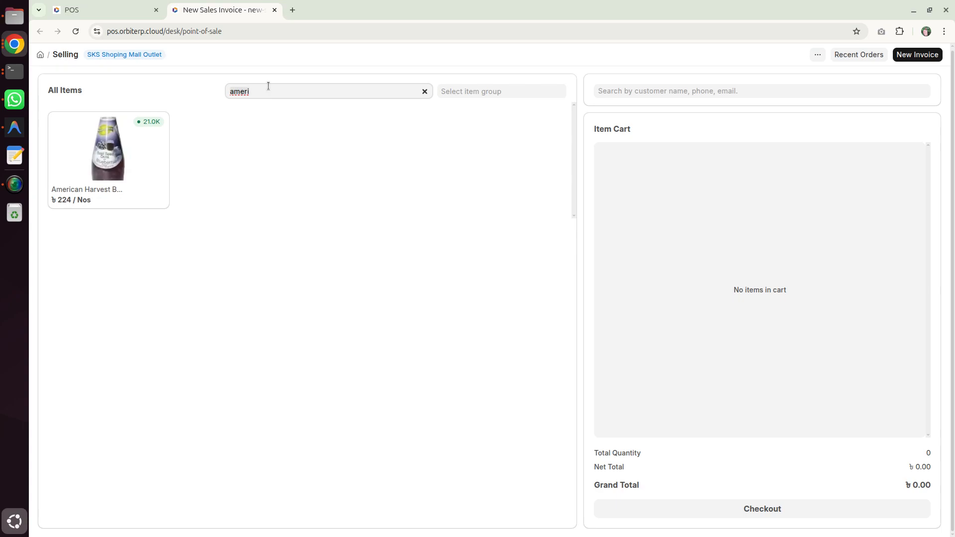
key(BackSpace)
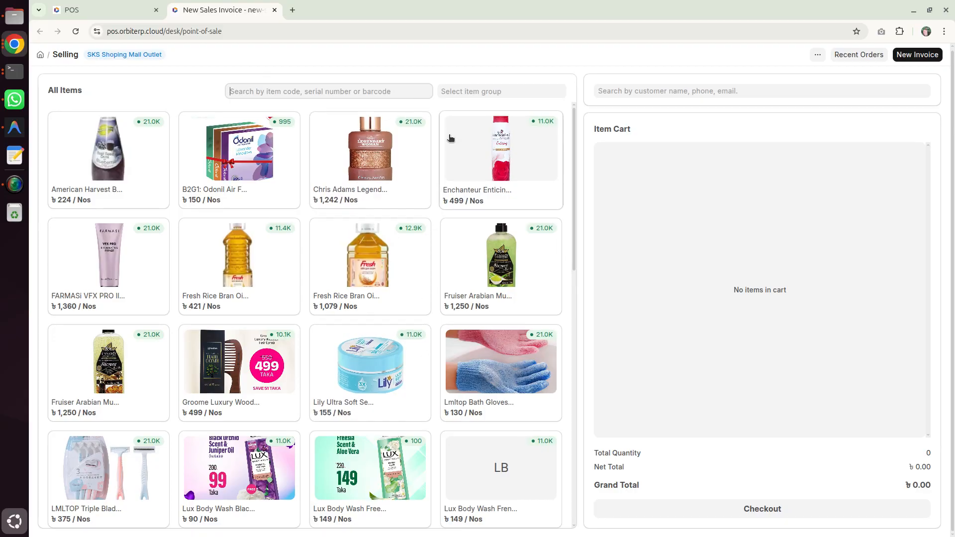
Step: Filter the item list in turn by the item groups Products, Services and Raw Material
click(466, 93)
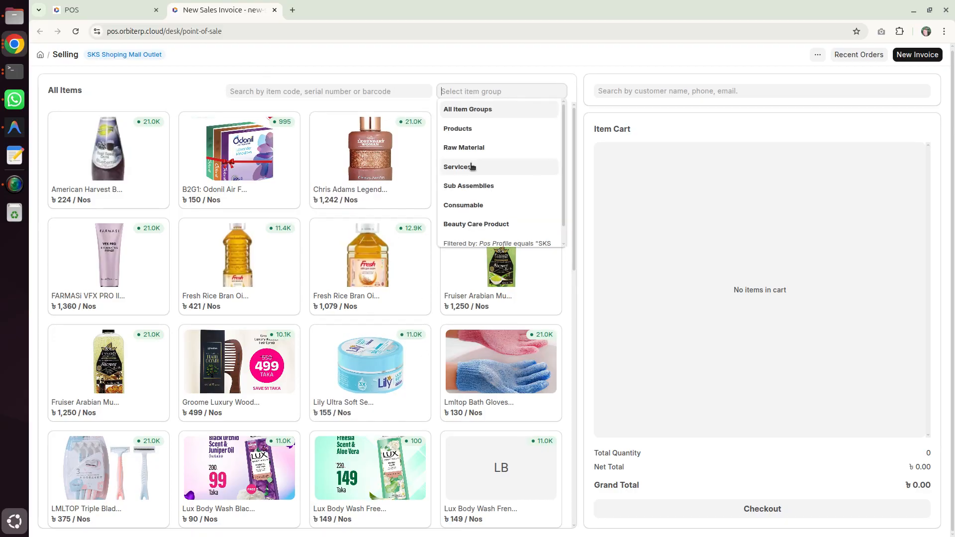
click(473, 133)
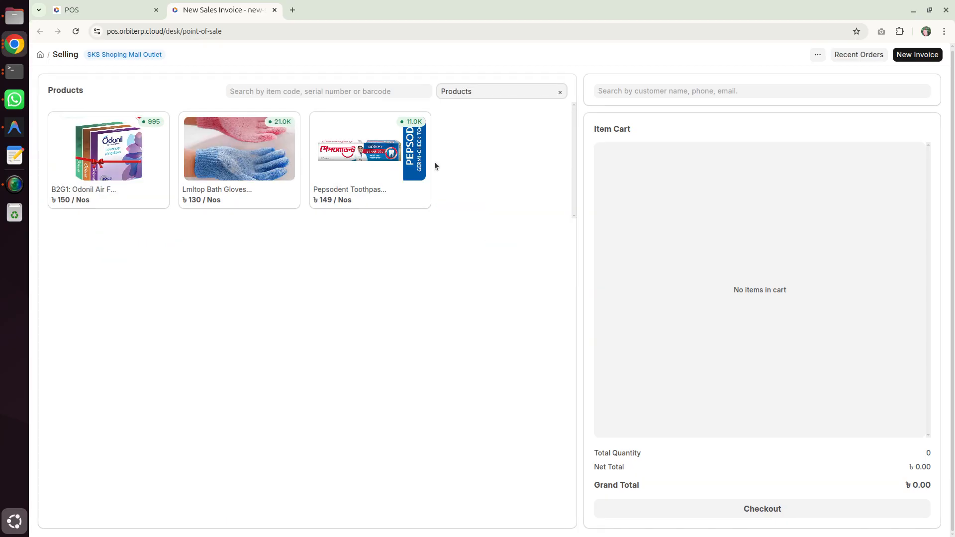
click(486, 86)
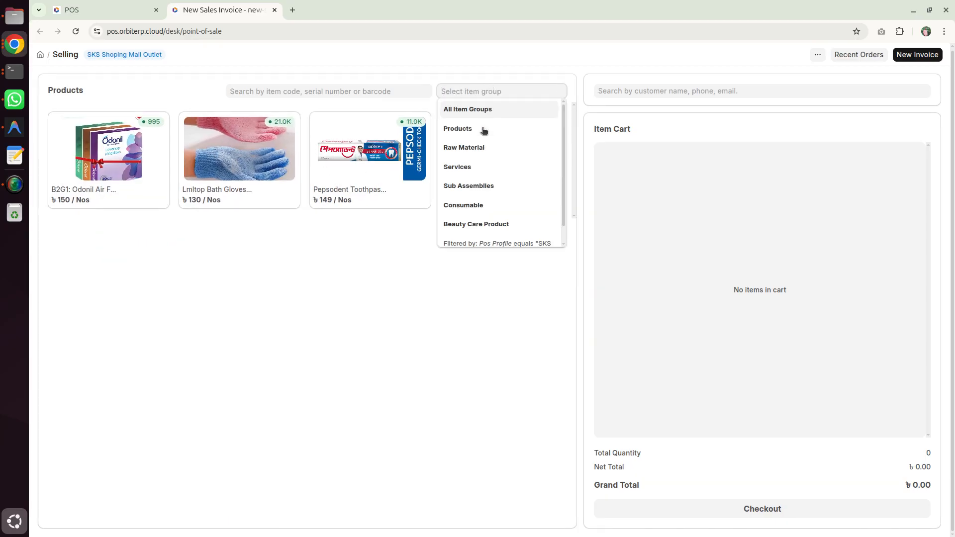
click(477, 167)
double_click(495, 92)
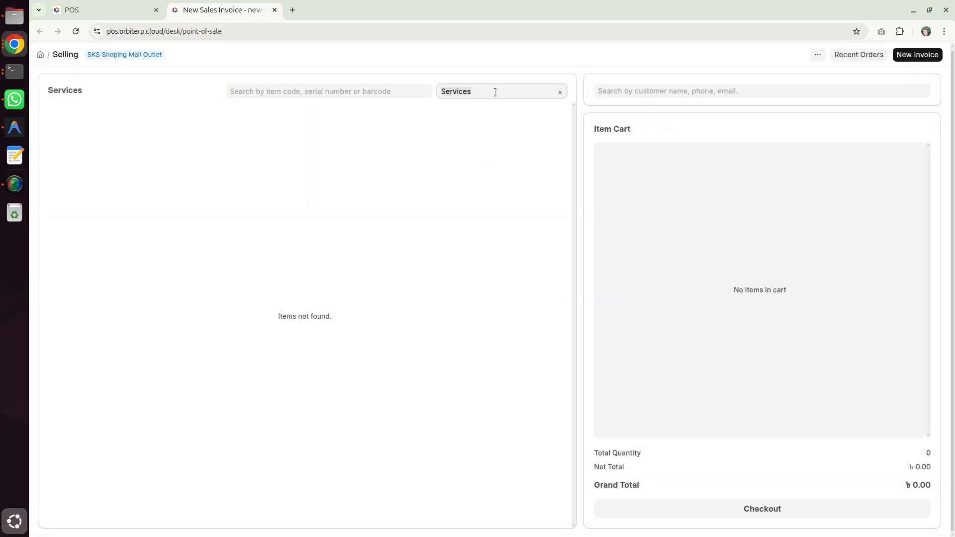
key(BackSpace)
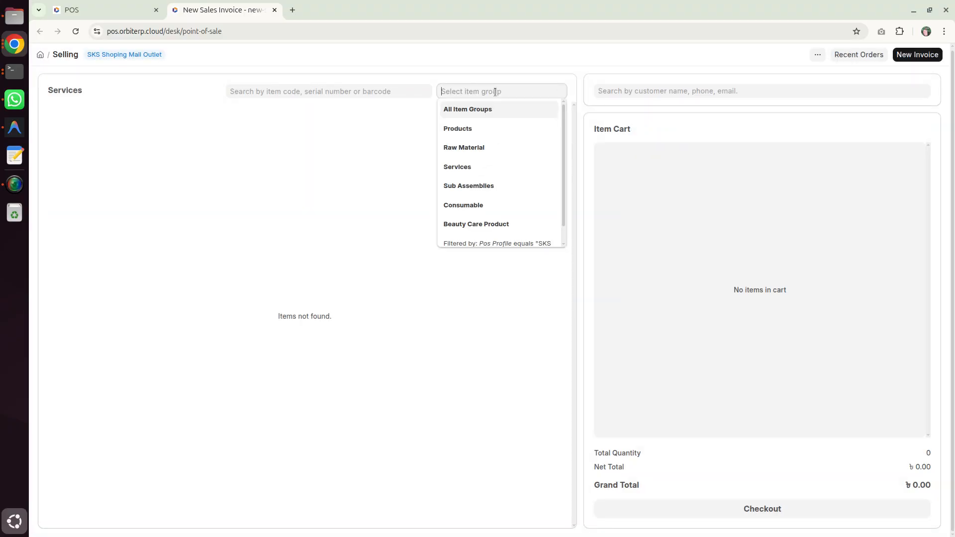
click(466, 147)
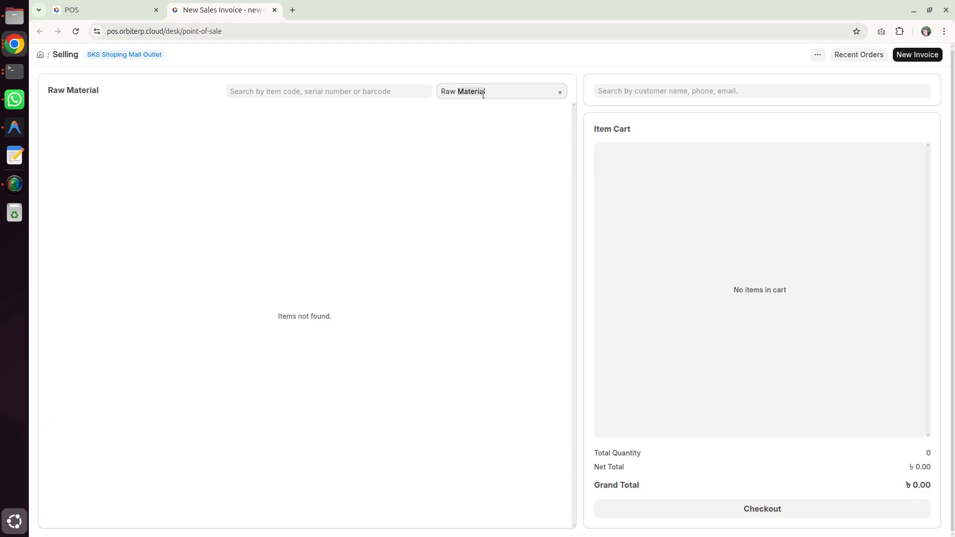
Step: Filter the item list by the Beauty Care Product group, look through its items and clear the group filter
triple_click(472, 92)
key(BackSpace)
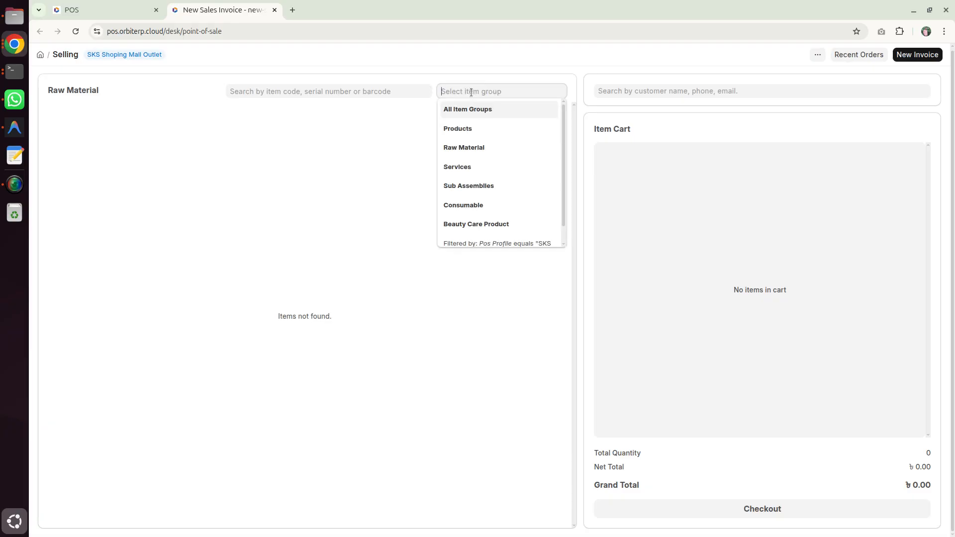
click(483, 224)
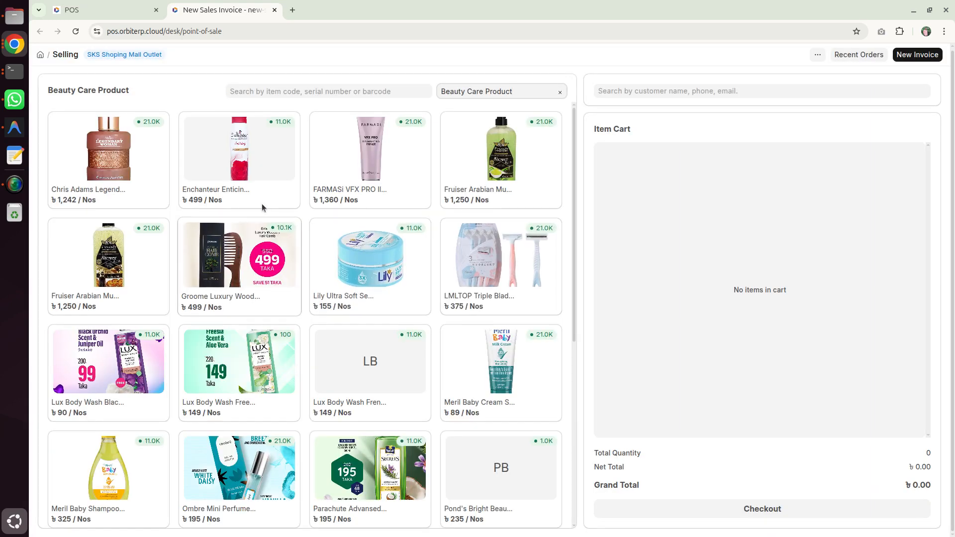
scroll(512, 363, down, 5)
scroll(513, 363, up, 5)
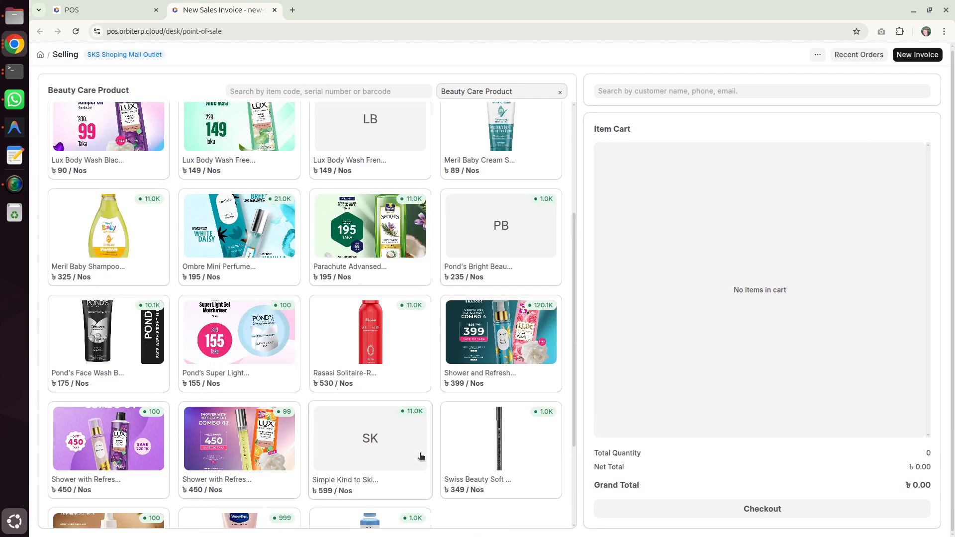
triple_click(464, 92)
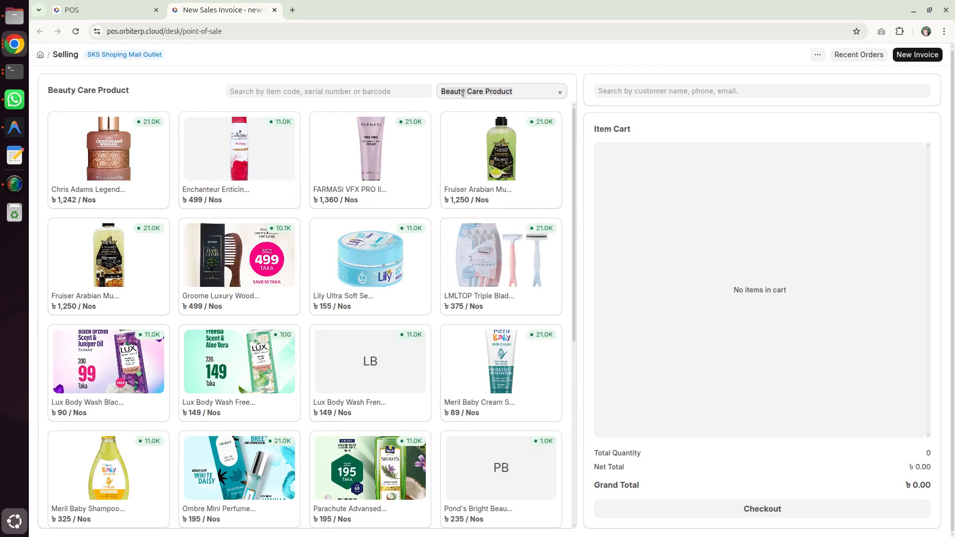
key(BackSpace)
Step: Choose Walkin Customer as the customer for the sales invoice
click(646, 90)
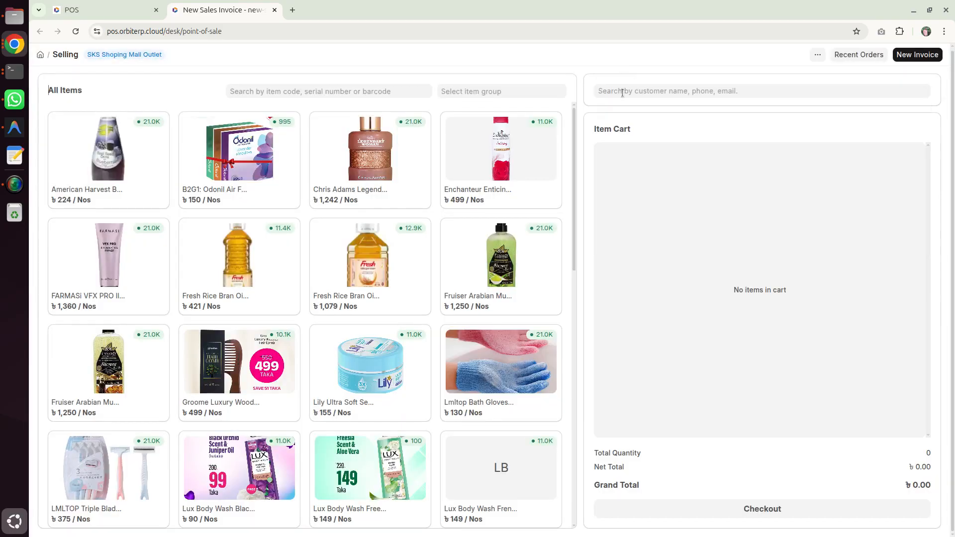
click(623, 91)
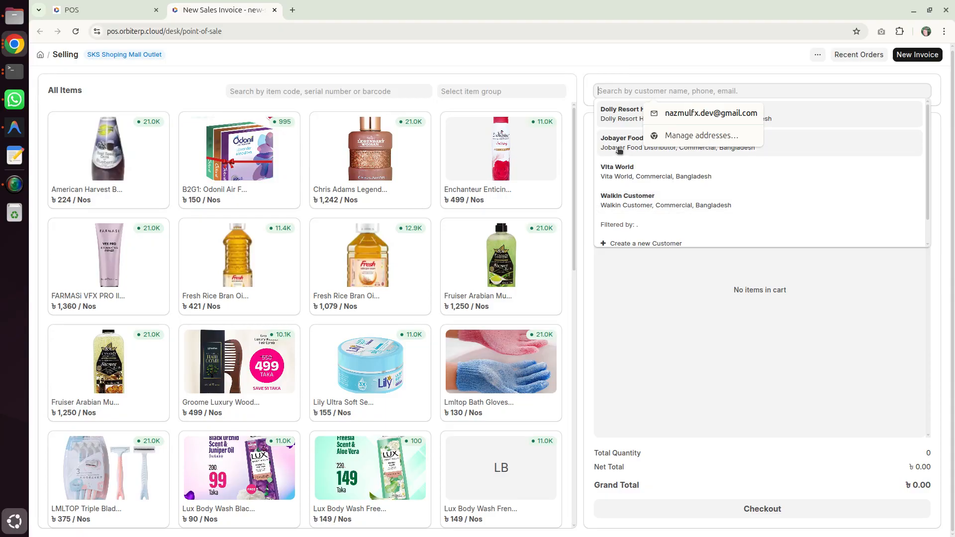
click(631, 200)
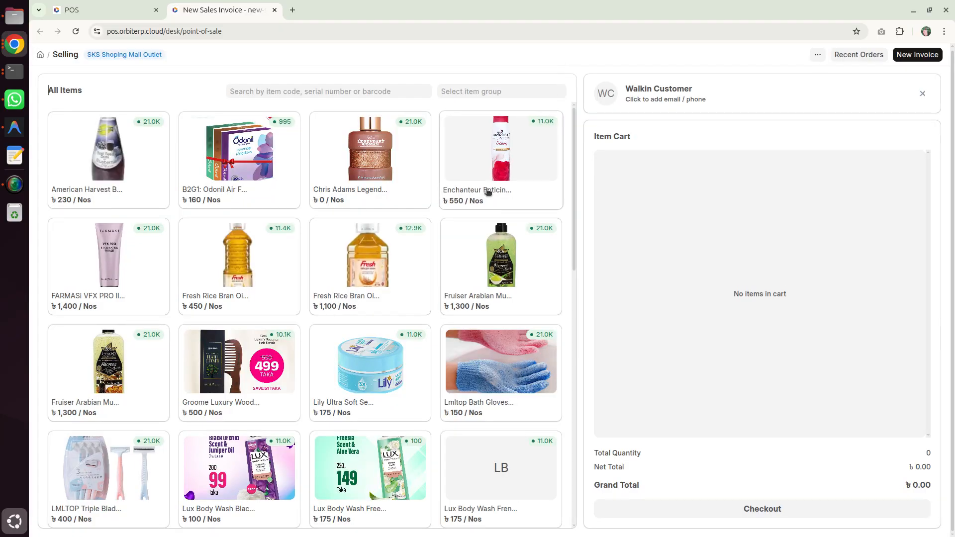
Step: Add the FARMASi VFX PRO primer, Fruiser Arabian Musk Spa Shower Scrub, Enchanteur deo spray, Lily serum gel and Groome wooden hair comb to the cart
click(118, 264)
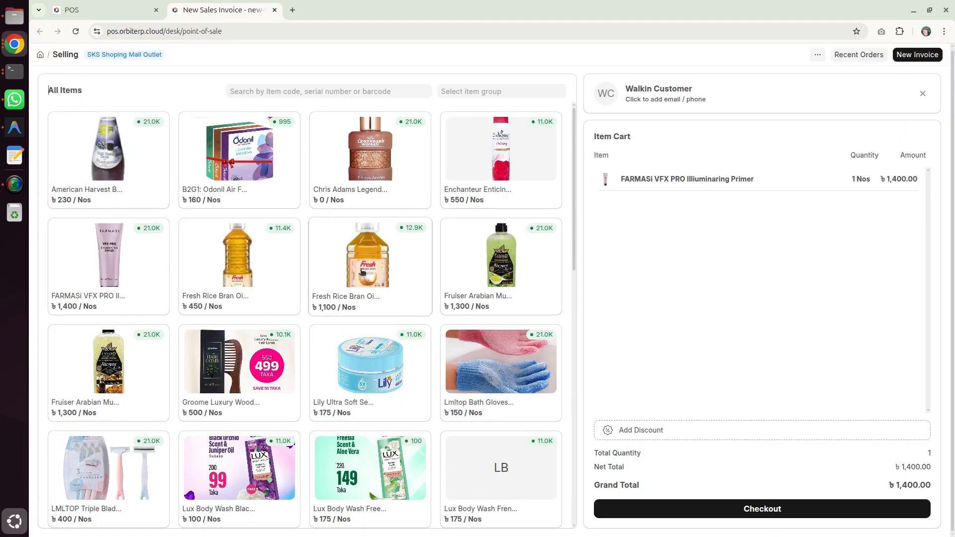
click(495, 264)
click(508, 149)
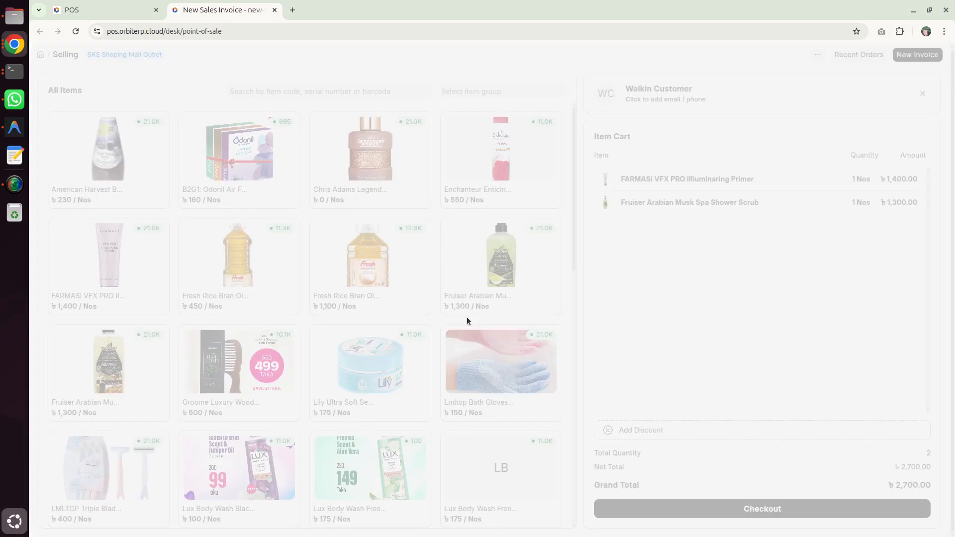
click(393, 374)
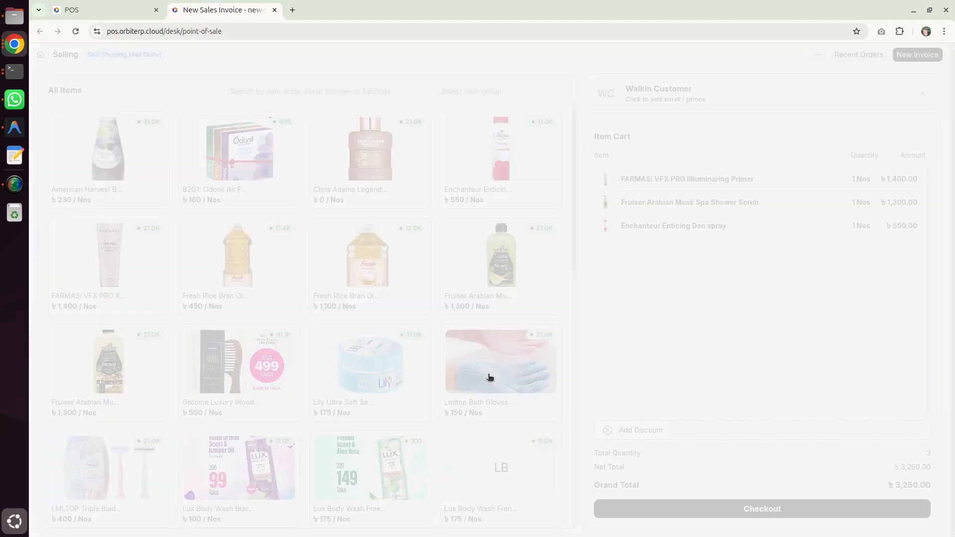
click(259, 380)
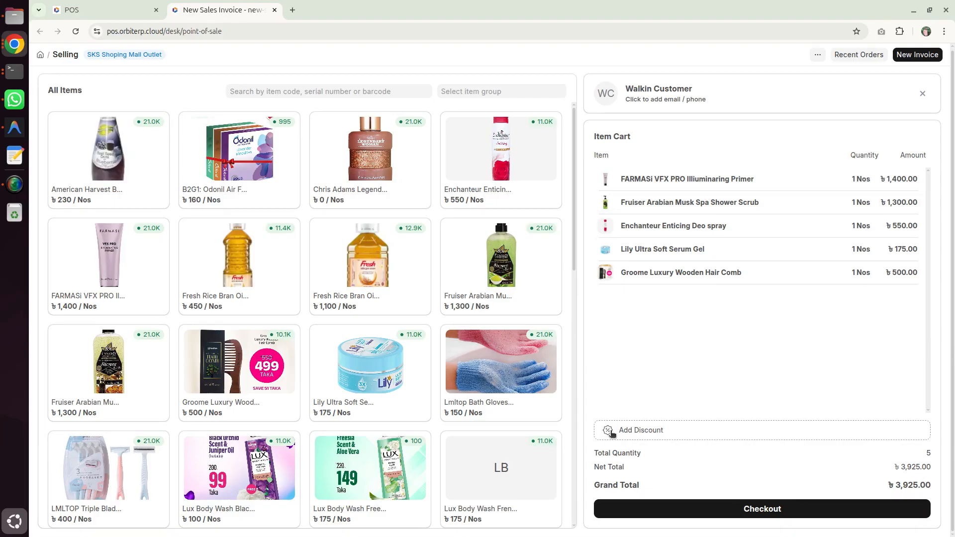
Step: Apply an additional discount of 2% to the whole cart
click(651, 433)
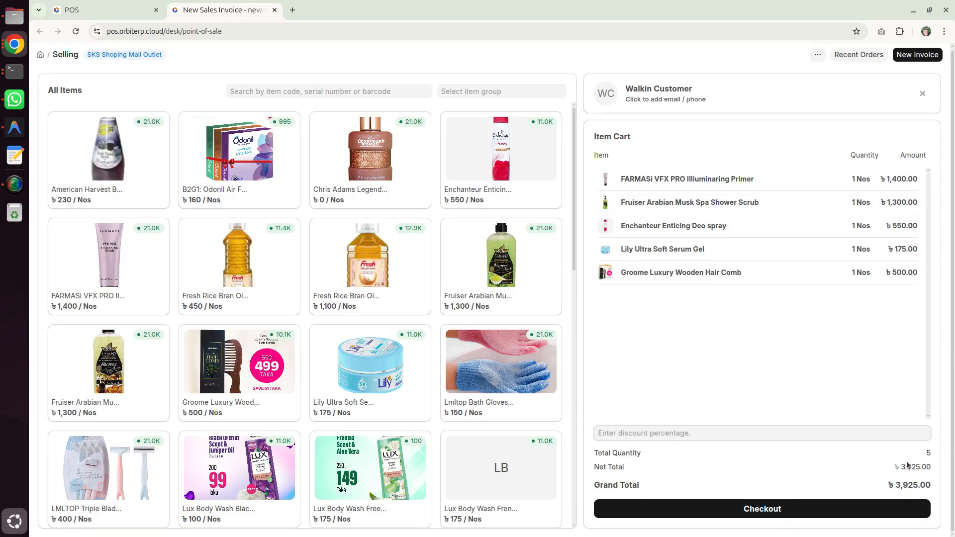
drag(901, 468, 923, 466)
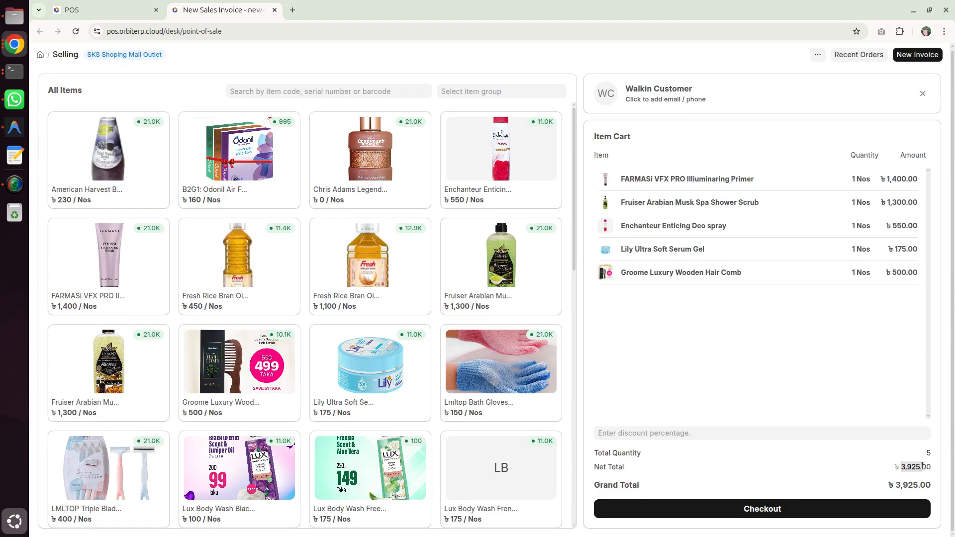
click(650, 434)
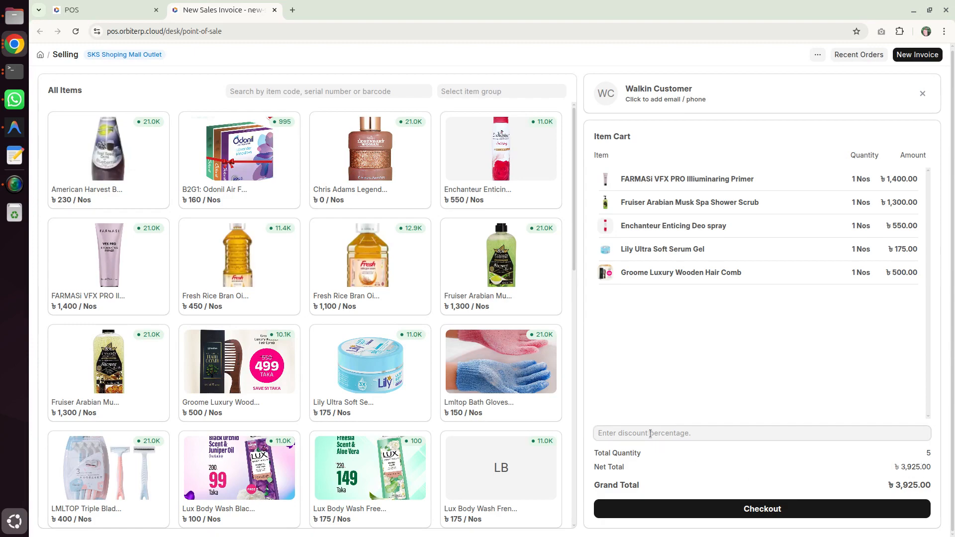
text(2)
key(Return)
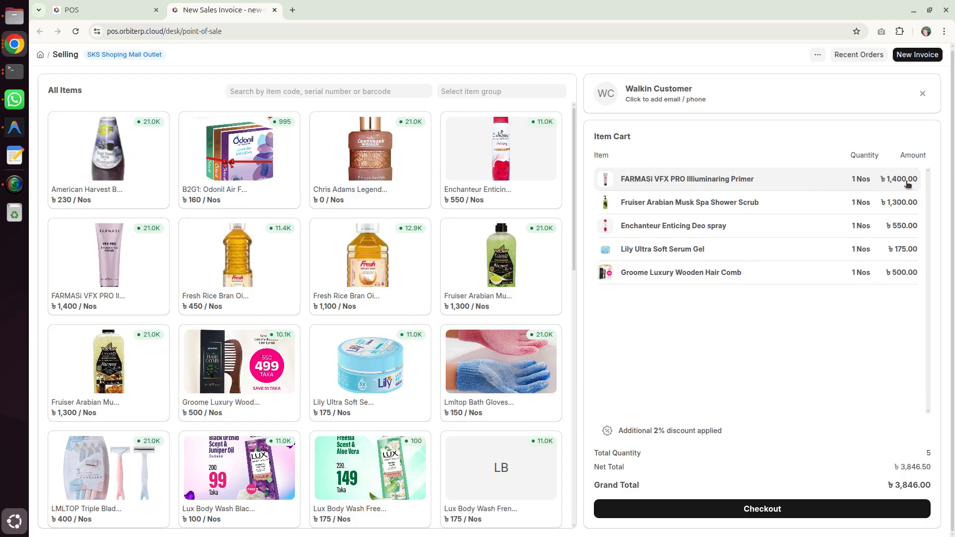
Step: Give the FARMASi VFX PRO Illiuminaring Primer in the cart a 10% item discount and close its details
click(844, 180)
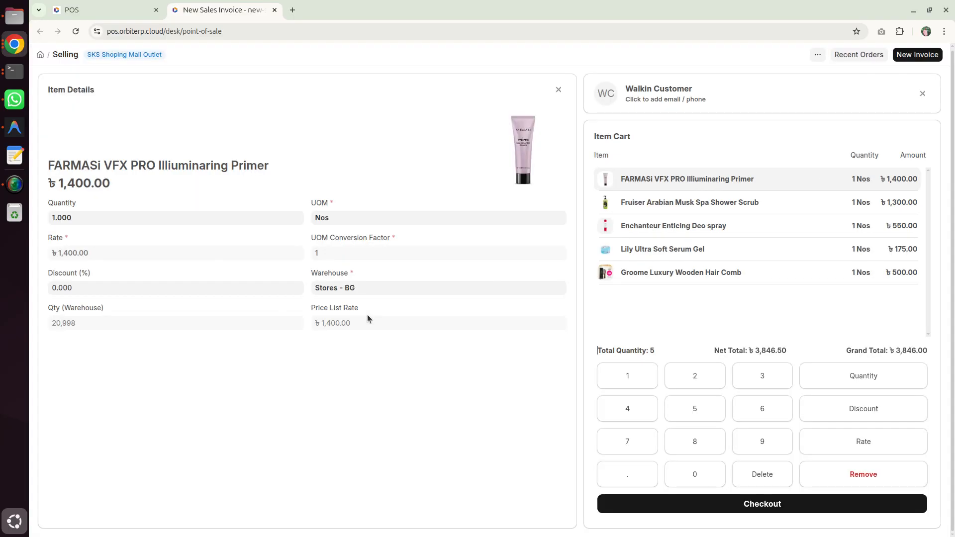
click(82, 285)
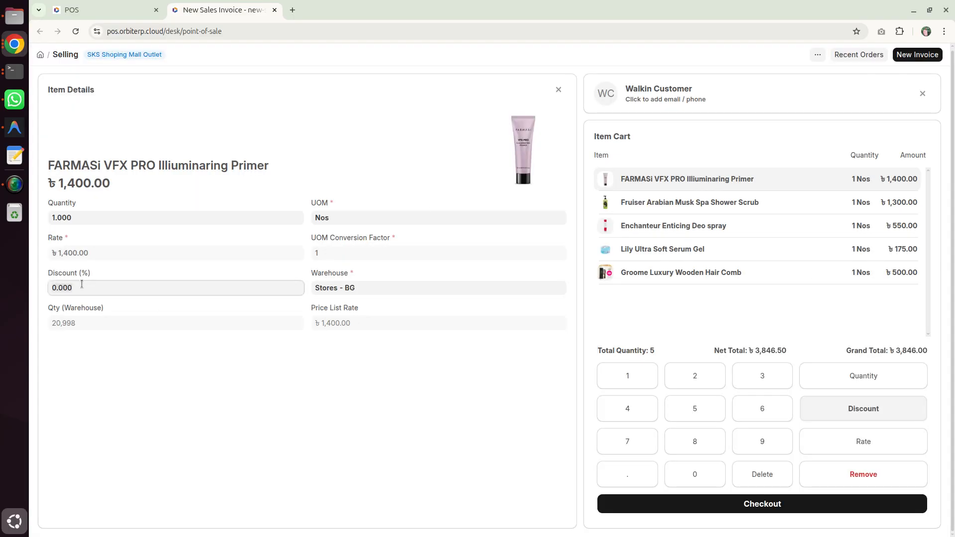
text(10)
key(Return)
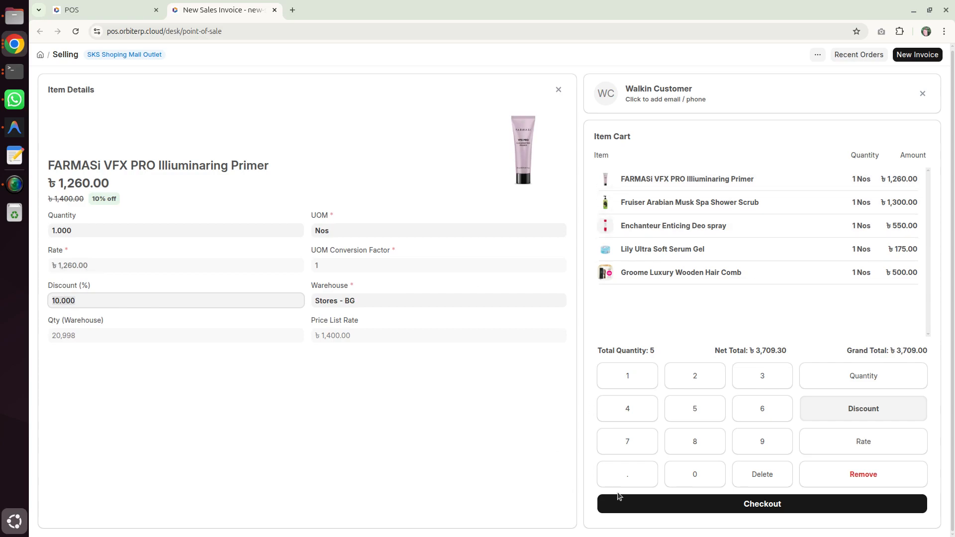
click(559, 90)
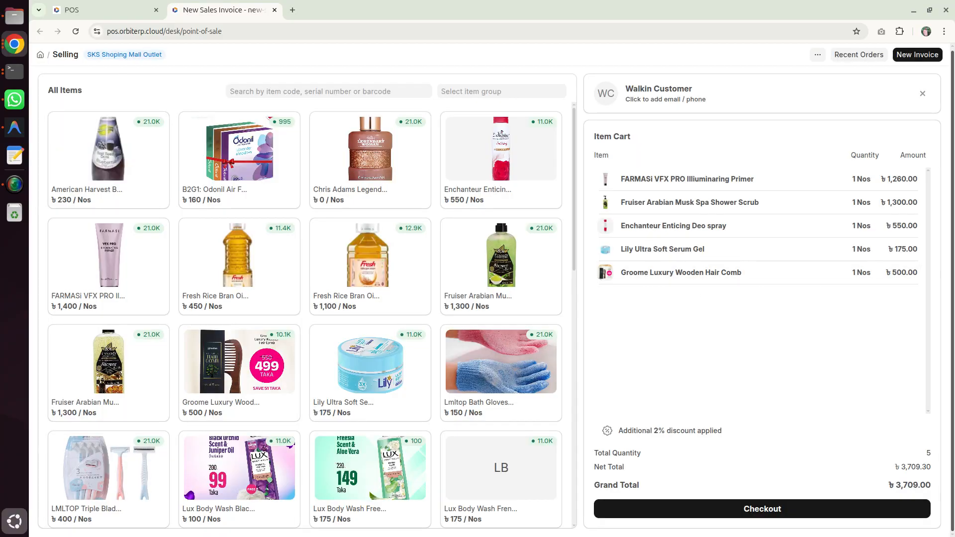
Step: Give the Groome Luxury Wooden Hair Comb in the cart a 50% item discount and close its details
click(761, 270)
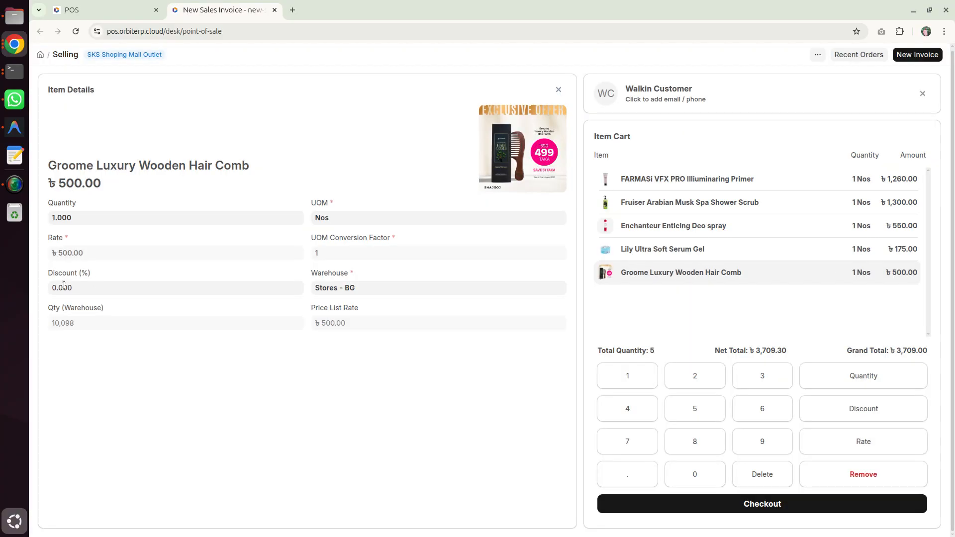
click(76, 289)
text(5)
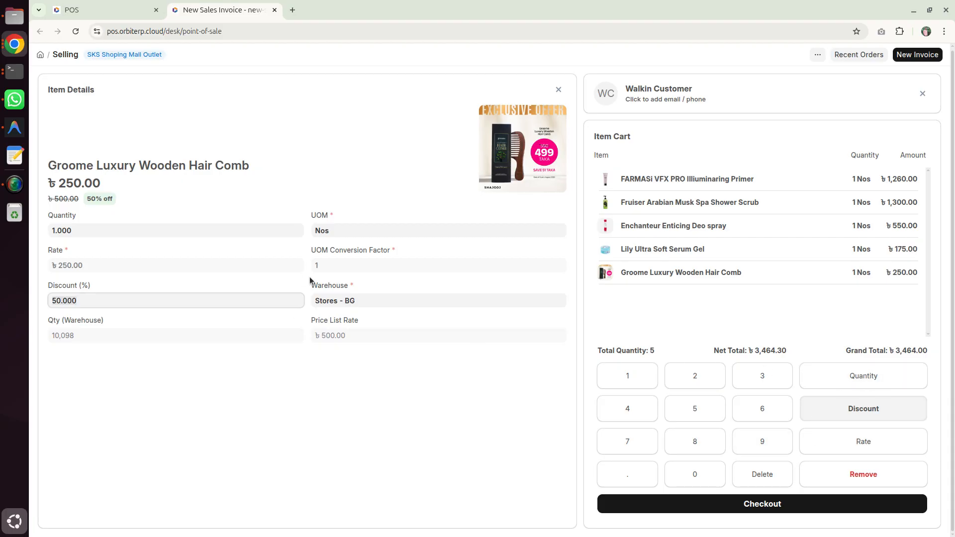
click(558, 90)
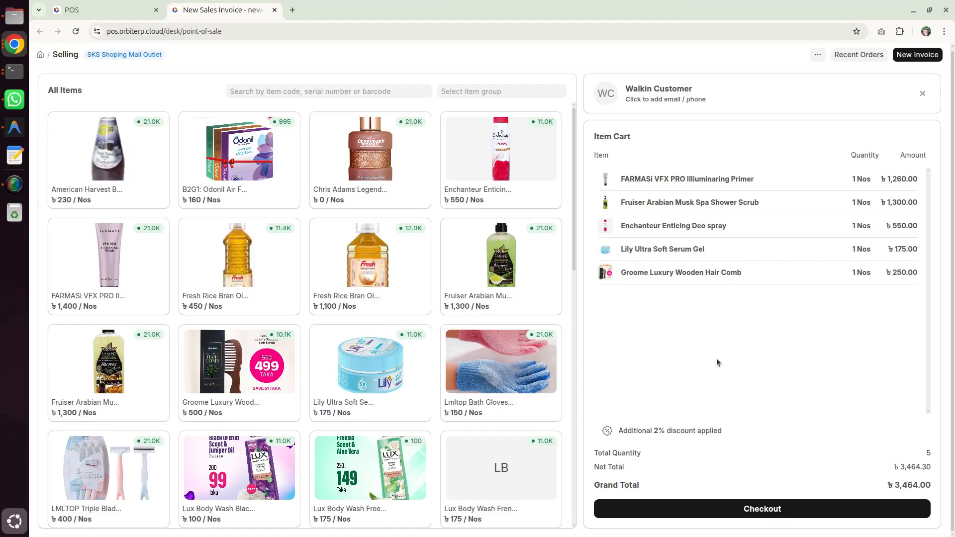
Step: Check out the cart, going back to cart editing once before returning to the payment page
click(783, 506)
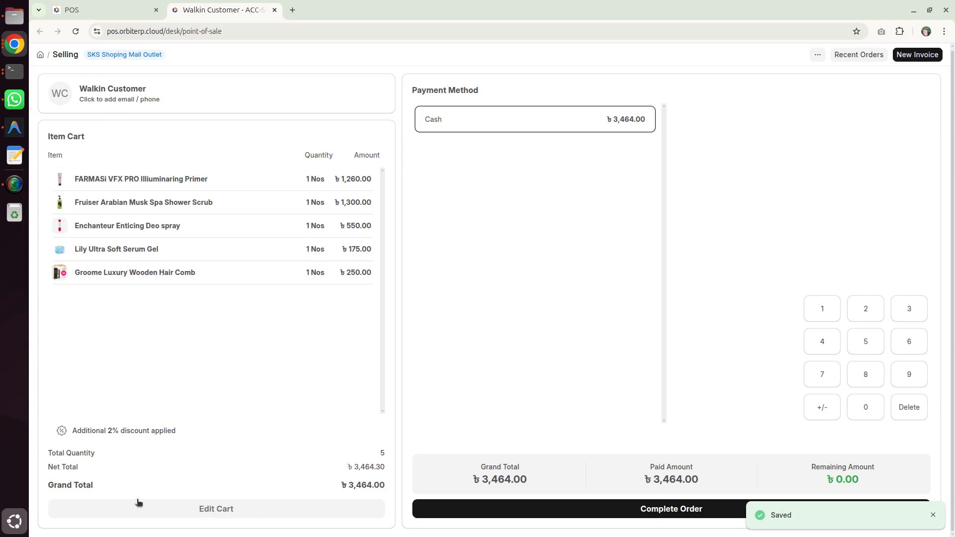
click(218, 512)
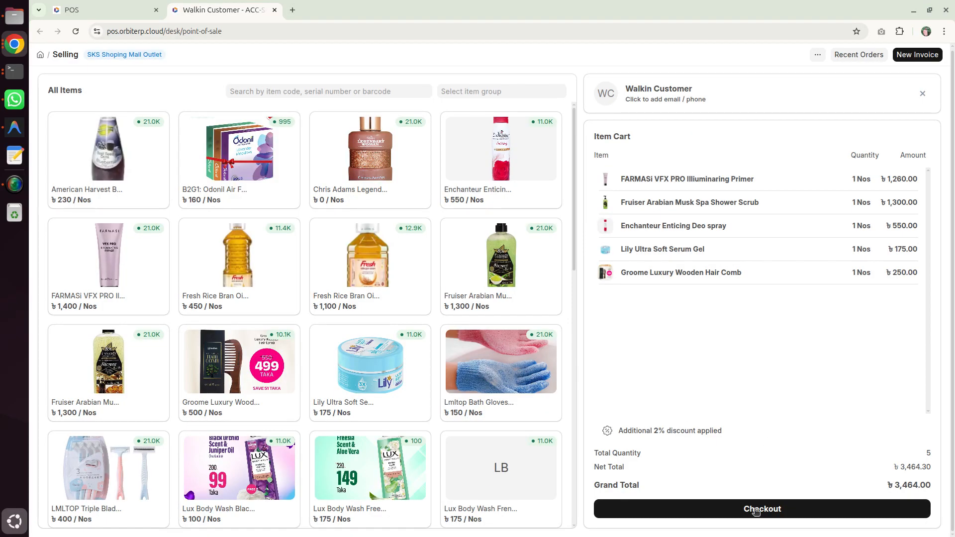
click(756, 513)
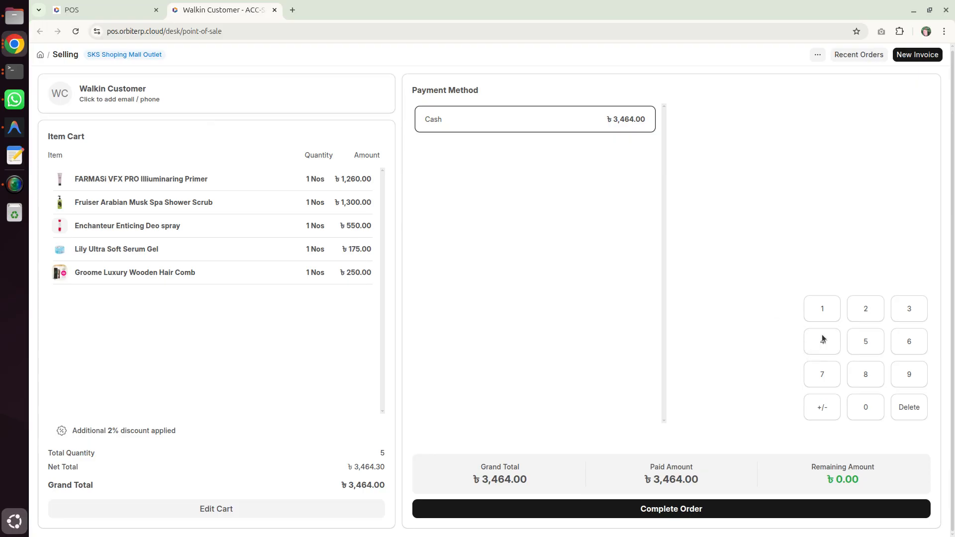
Step: Complete the order with Cash as the payment method for the full amount and open the print preview of its receipt
drag(497, 469, 579, 484)
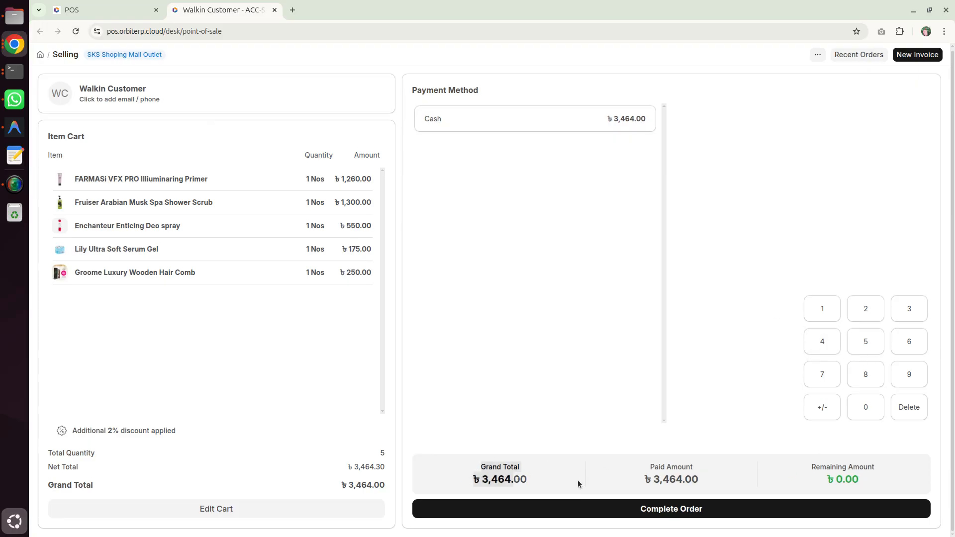
click(533, 120)
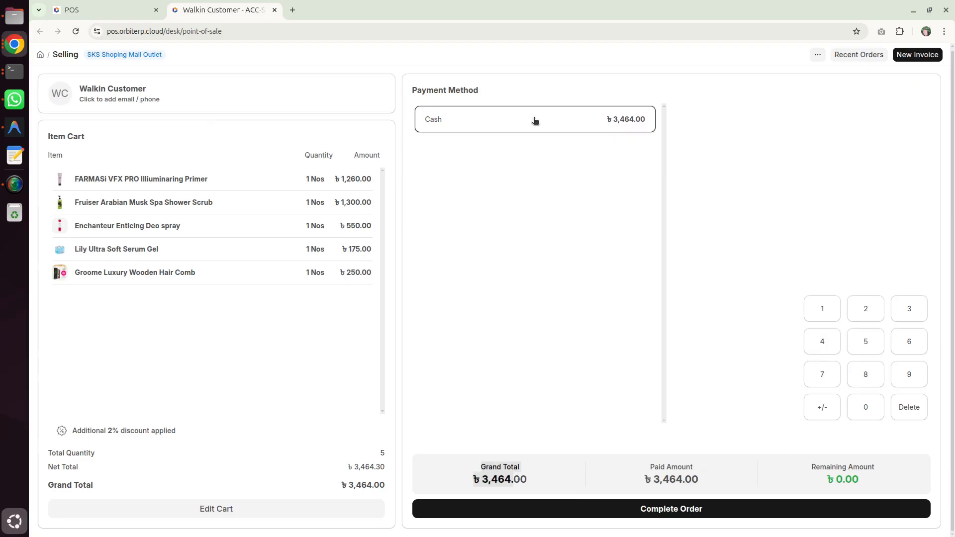
click(618, 169)
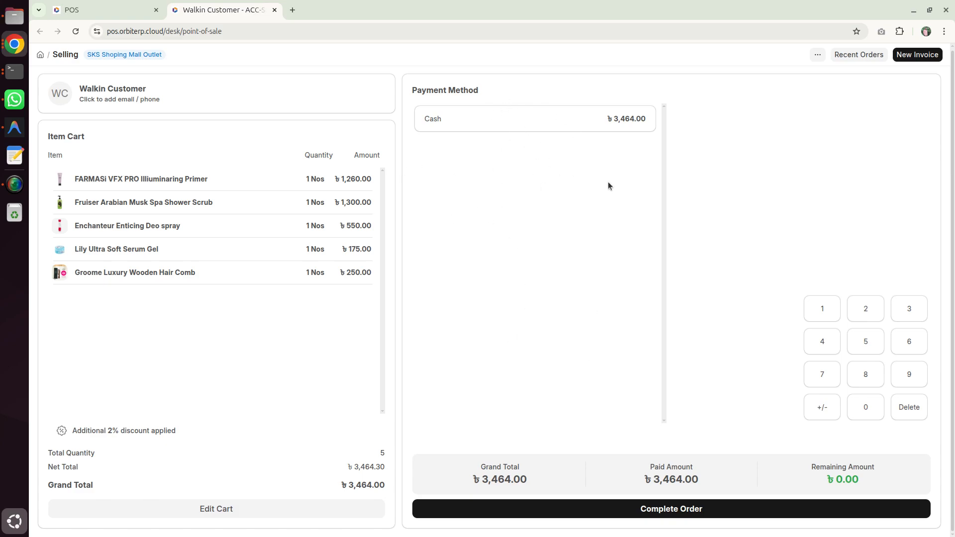
click(662, 510)
click(617, 127)
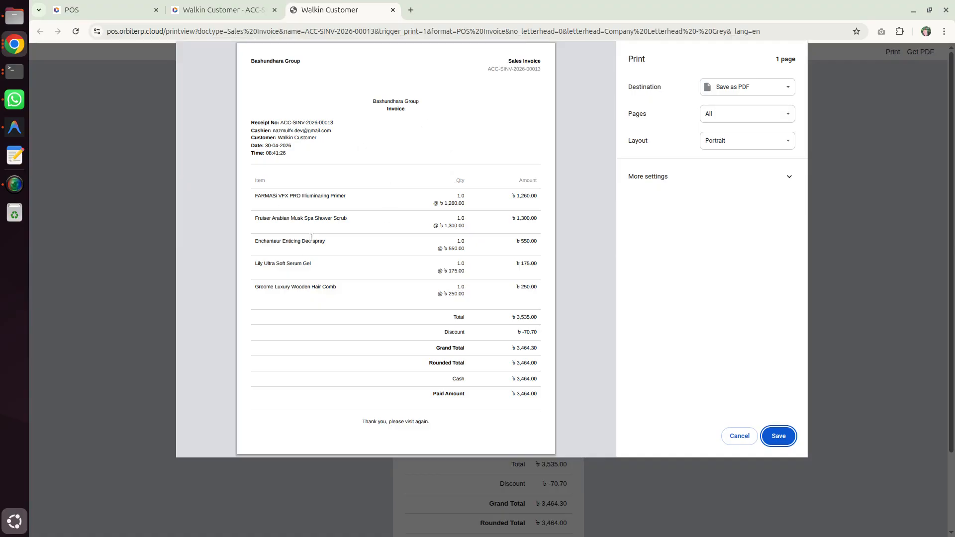
Step: Examine the receipt preview's items, header details, prices, discount and cash payment, and cancel the print dialog
drag(259, 196, 500, 297)
click(503, 304)
drag(253, 123, 283, 154)
click(274, 137)
click(294, 190)
drag(445, 204, 536, 198)
click(491, 205)
click(527, 213)
drag(442, 331, 539, 337)
click(539, 337)
drag(453, 380, 545, 381)
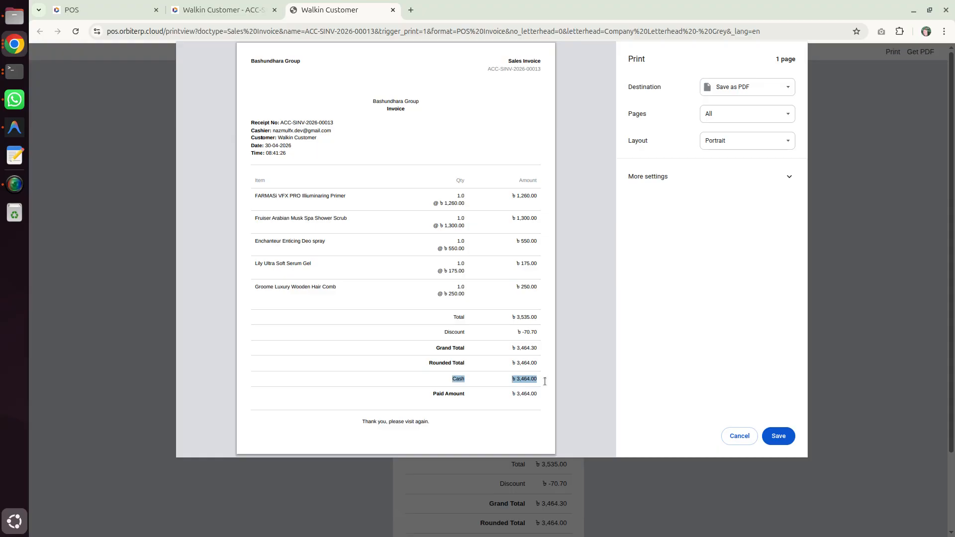
click(545, 381)
click(739, 435)
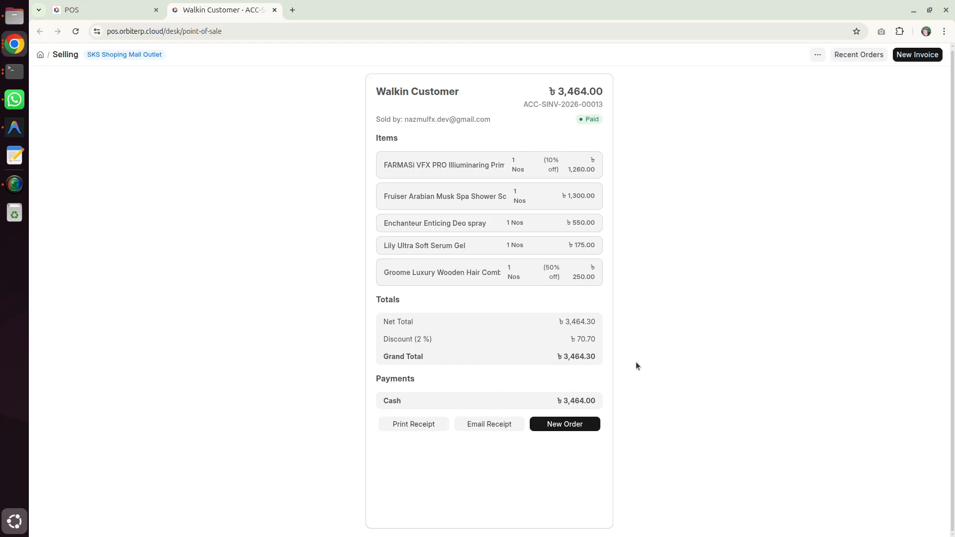
Step: Reopen the receipt's print preview, cancel printing and switch back to the point-of-sale page
key(ctrl+p)
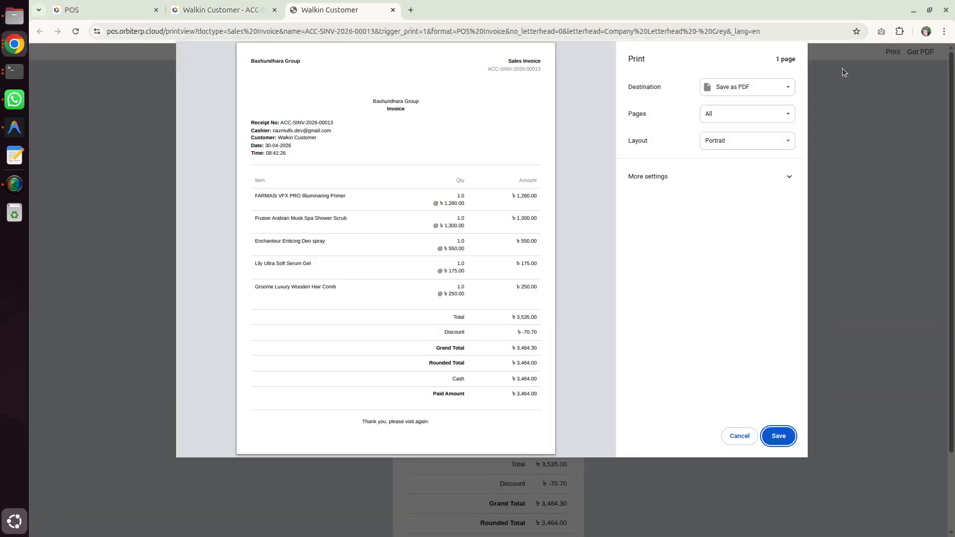
click(732, 437)
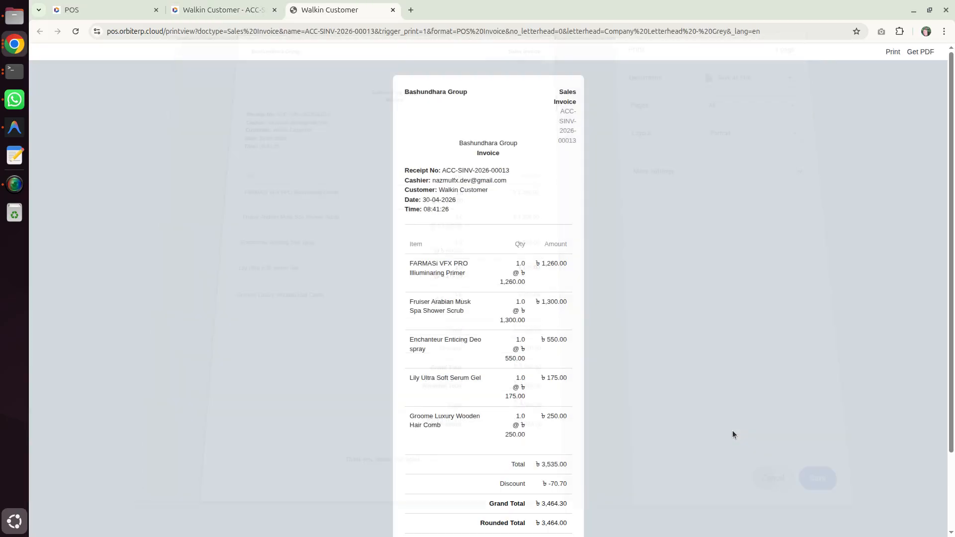
click(234, 10)
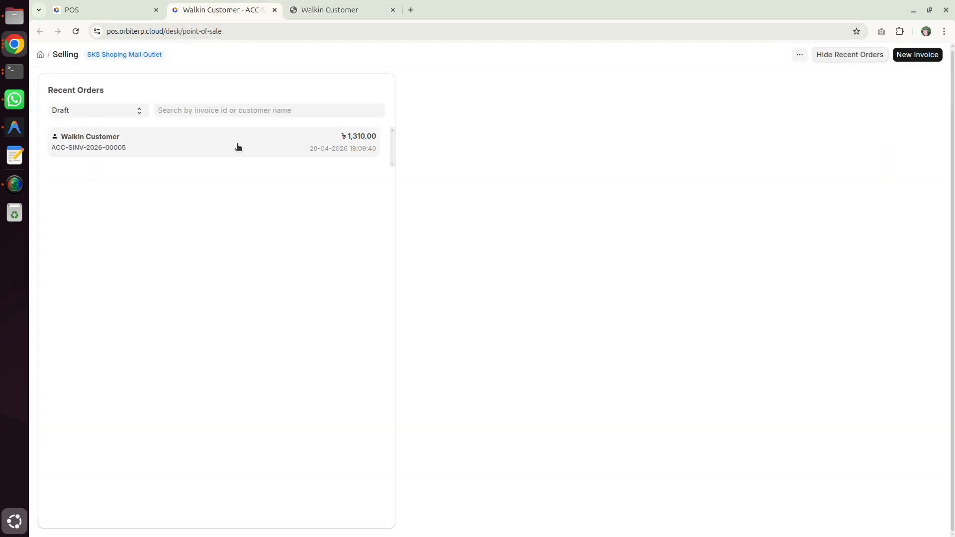
Step: Review the recent orders by status, filtering by Paid, Partly Paid, Consolidated, Paid again, Return and finally Draft
click(79, 111)
click(80, 134)
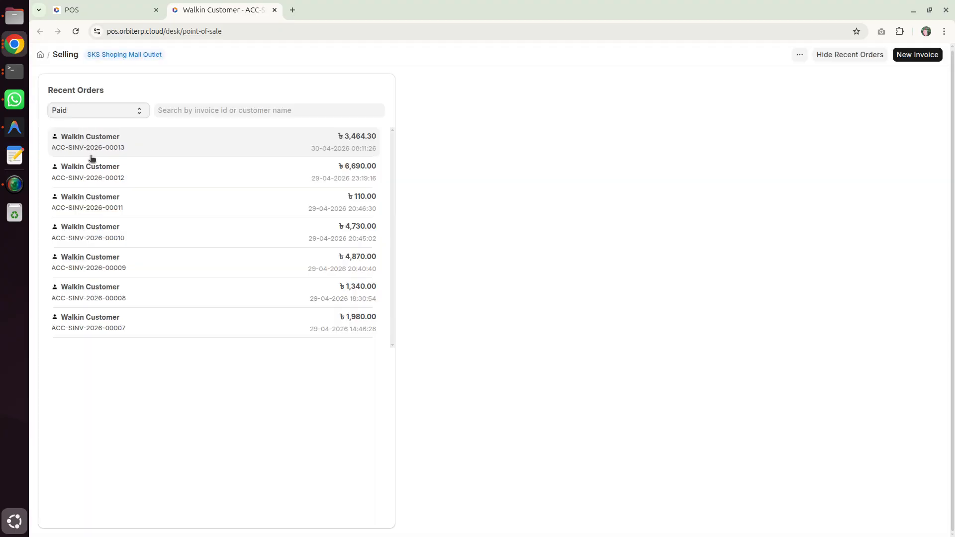
click(101, 114)
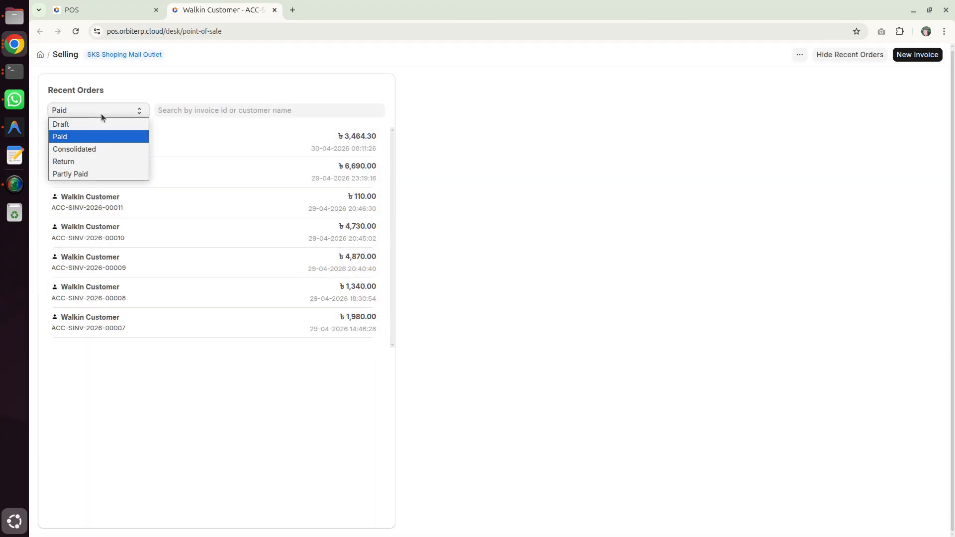
click(98, 174)
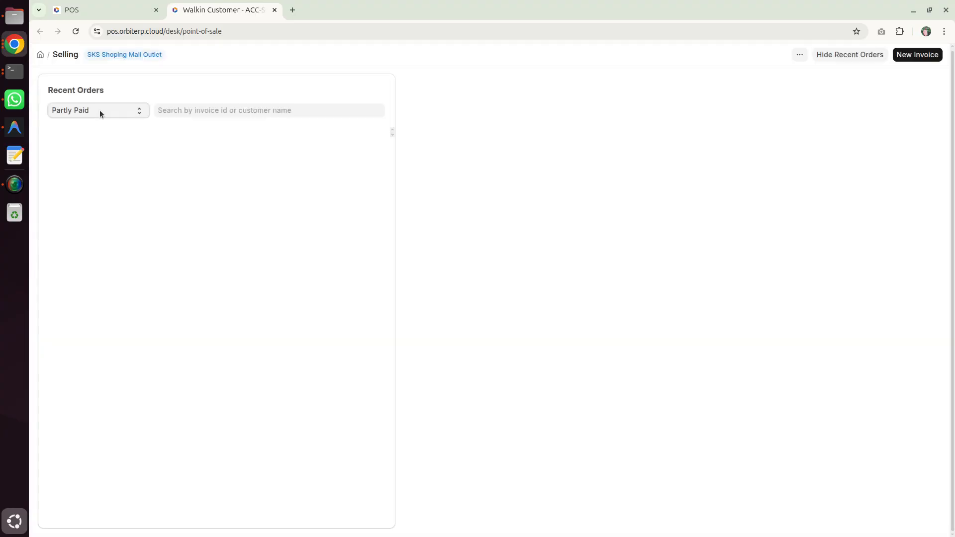
click(100, 111)
click(99, 148)
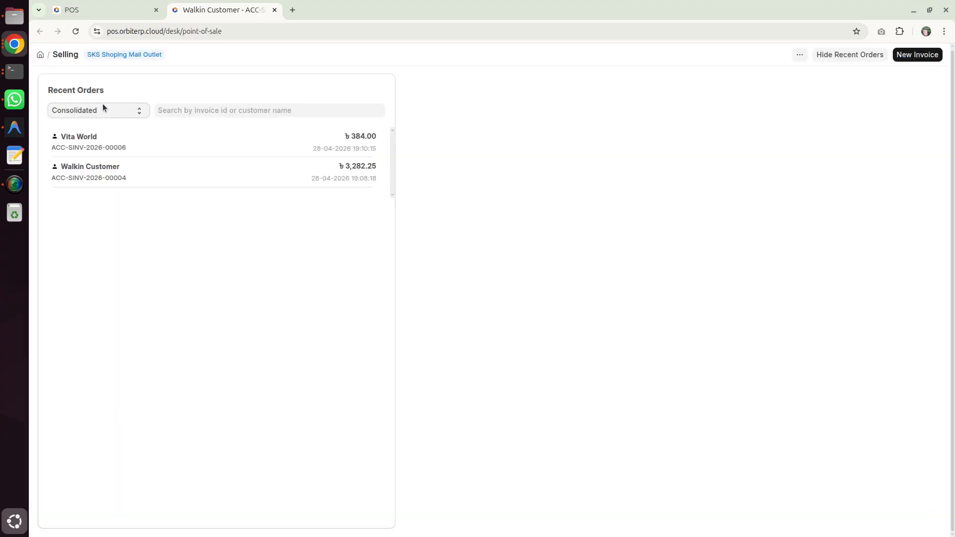
click(101, 110)
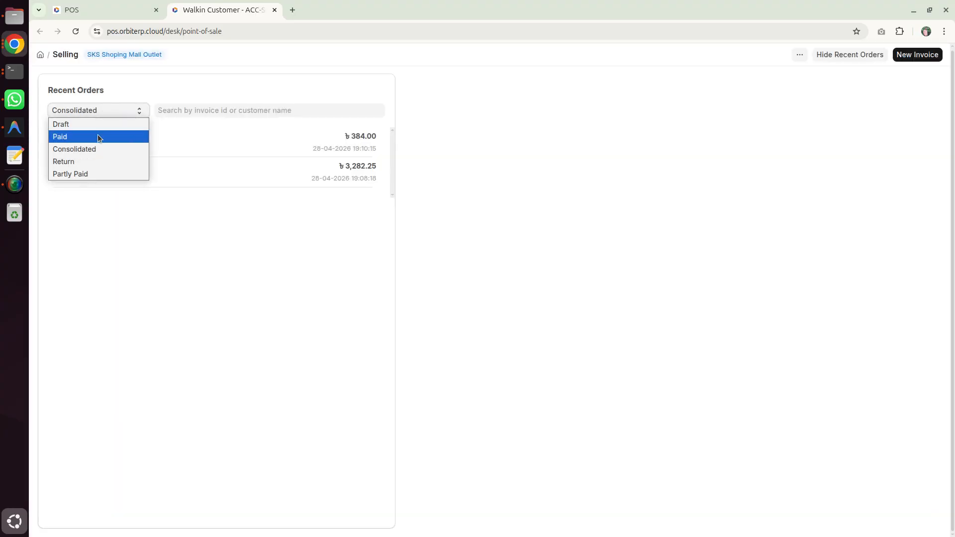
click(98, 136)
click(100, 115)
click(98, 159)
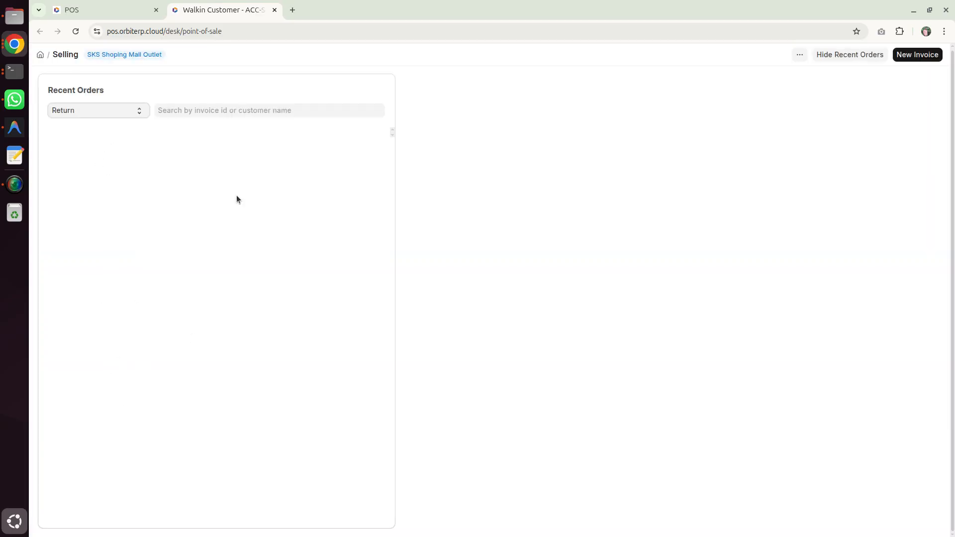
click(95, 117)
click(94, 126)
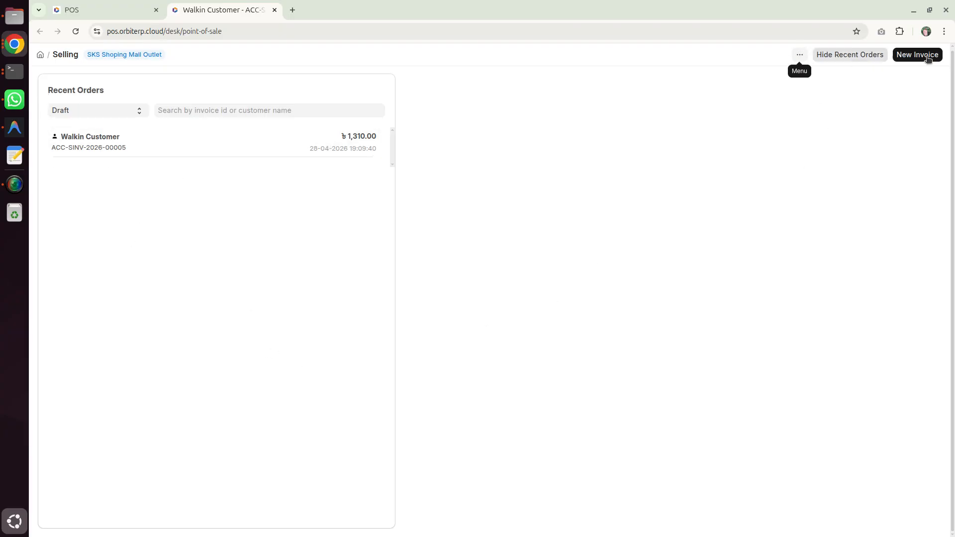
Step: Look at the point-of-sale menu options, preview the receipt print once more, cancel it and return to the order summary
click(938, 55)
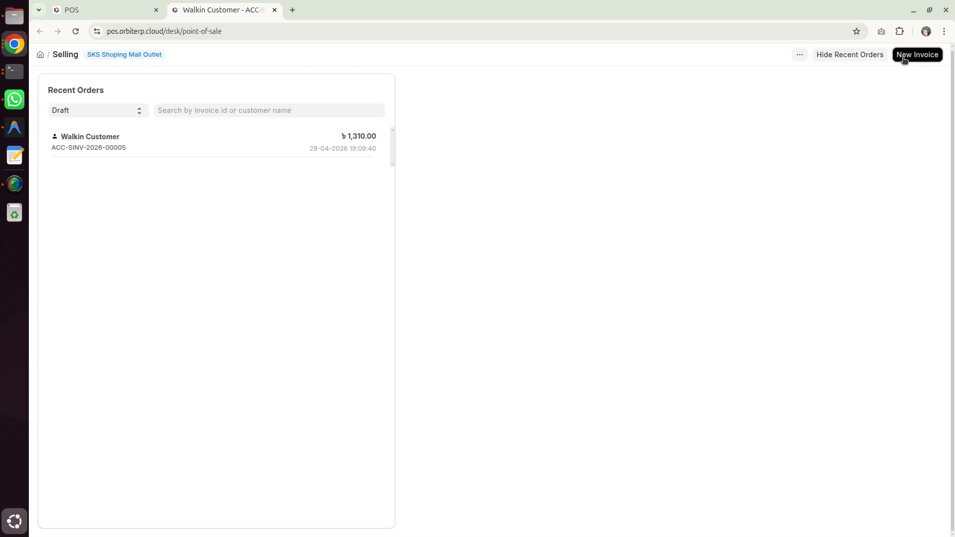
click(799, 55)
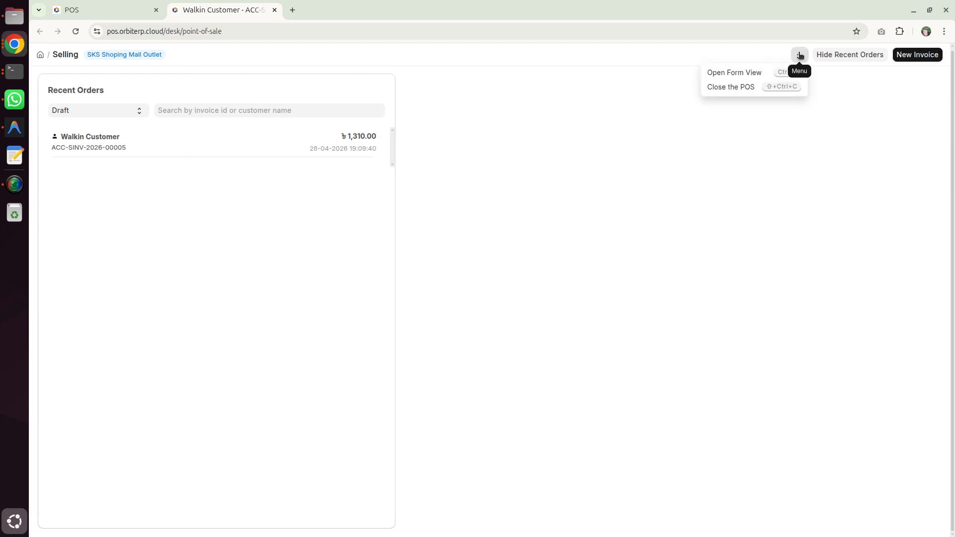
key(ctrl+p)
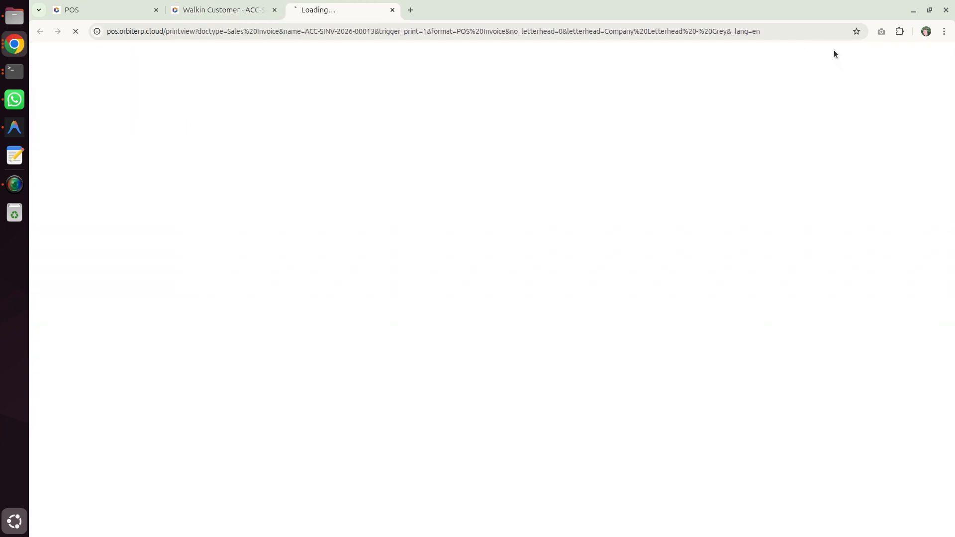
click(738, 435)
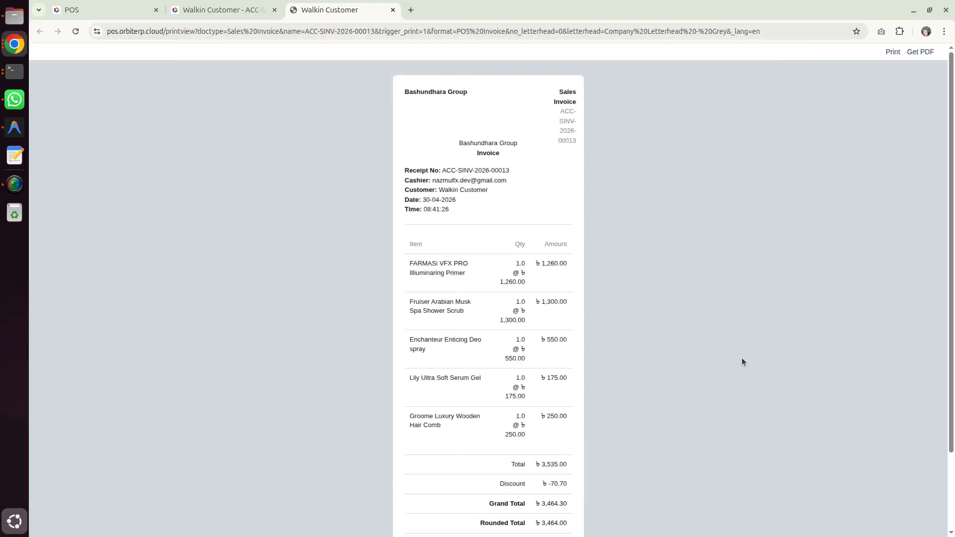
click(258, 10)
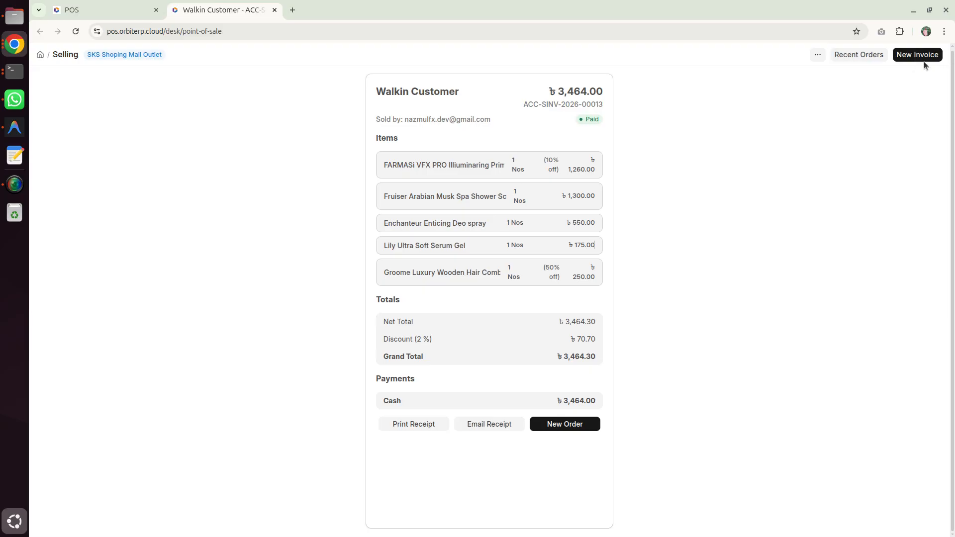
Step: Start a new order for Vita World with one B2G1 Odonil Air Freshener Block and one Fresh Rice Bran Oil - 2 Ltr
click(577, 426)
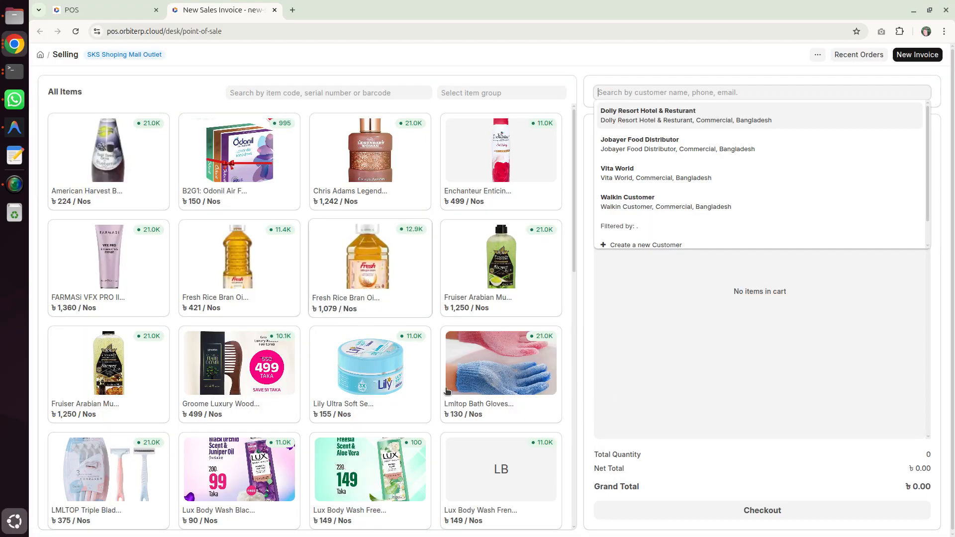
click(645, 178)
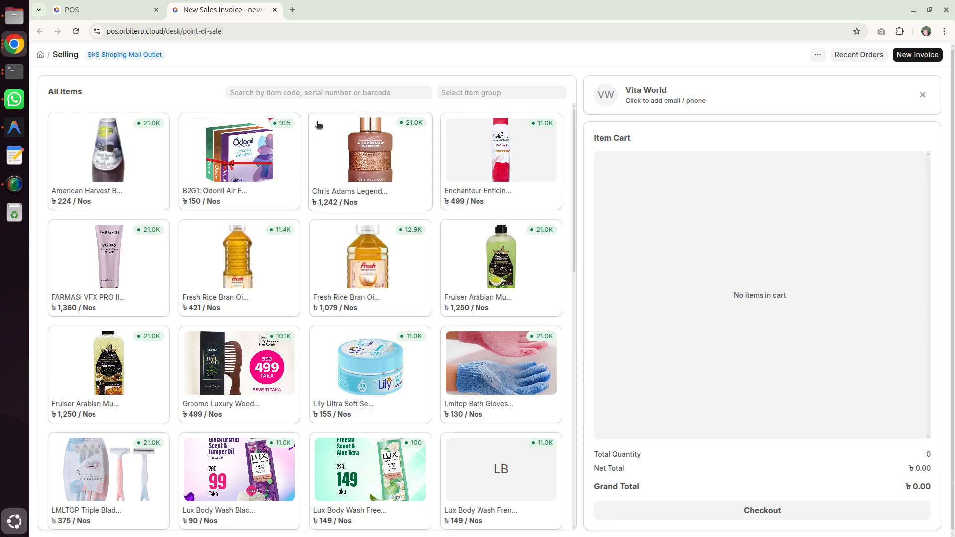
click(258, 164)
click(276, 264)
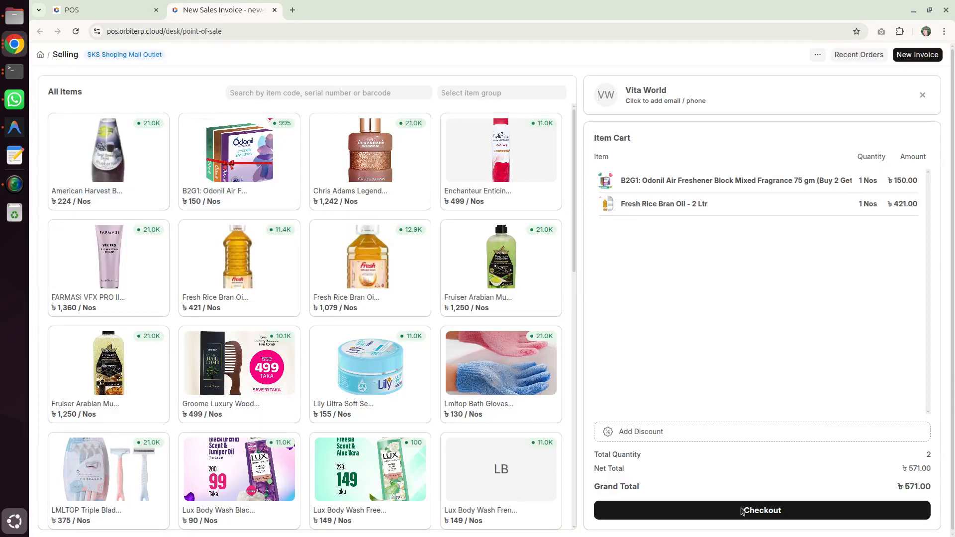
Step: Check out and submit the Vita World order with full Cash payment, cancel the receipt print and return to the order summary
click(741, 511)
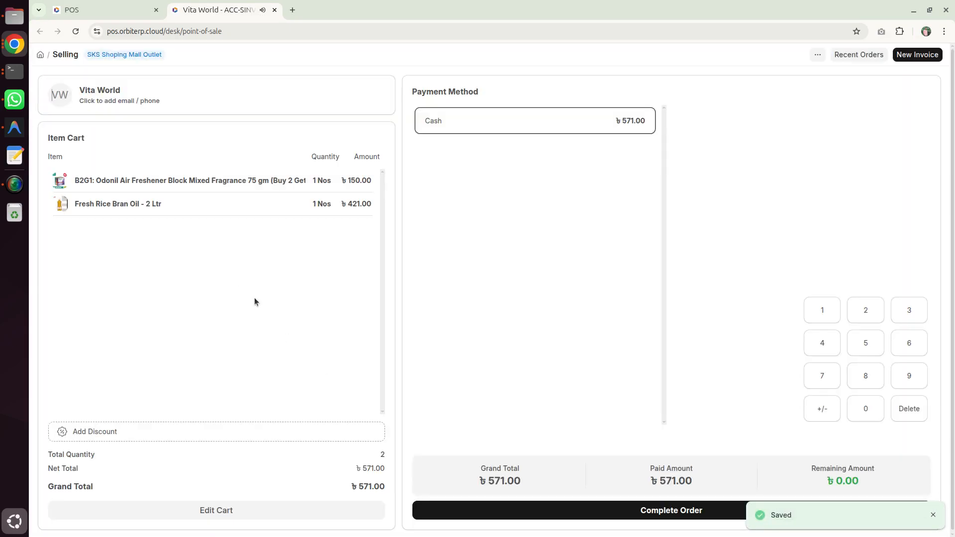
click(655, 515)
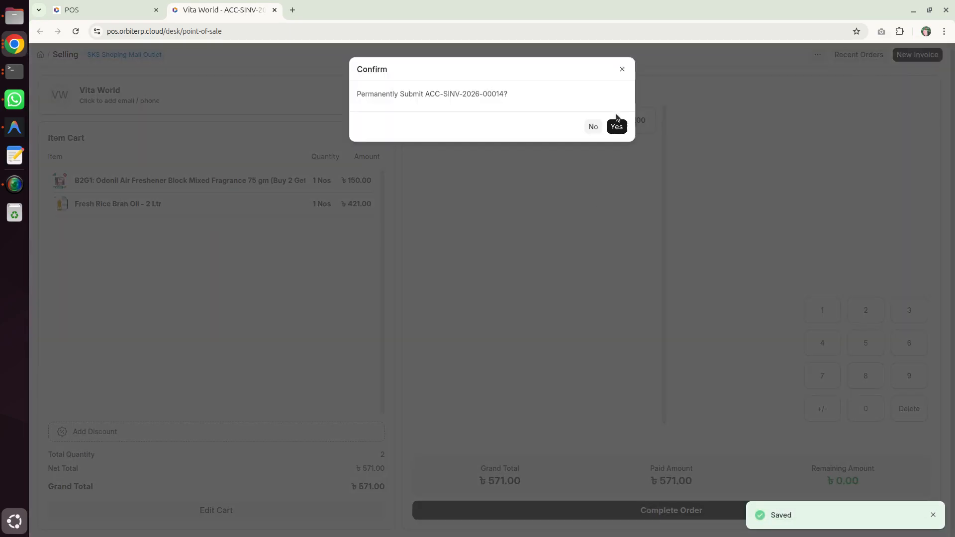
click(616, 124)
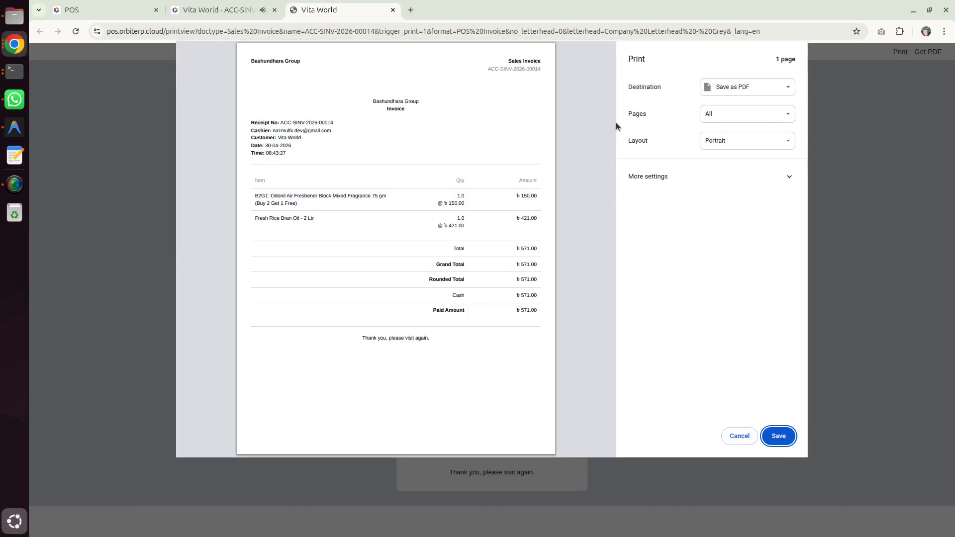
click(738, 437)
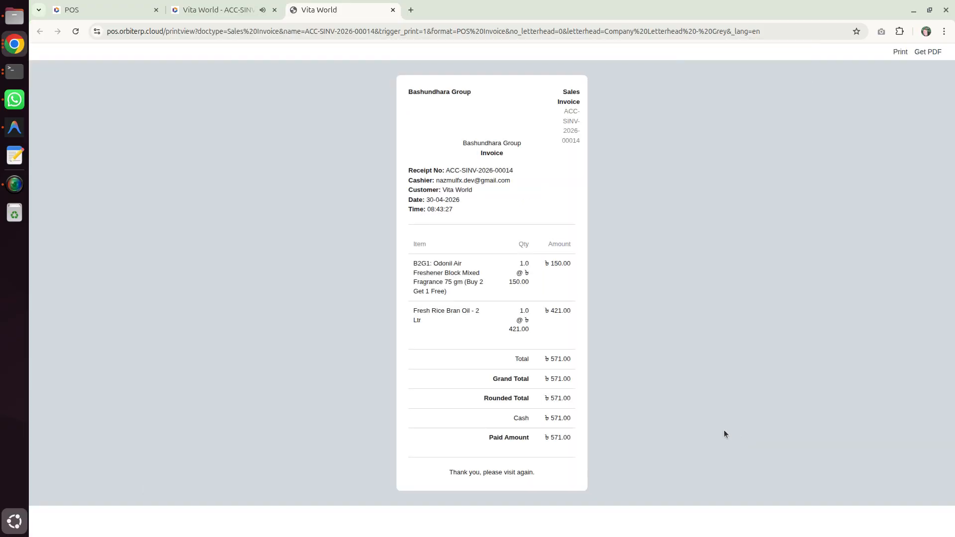
click(214, 10)
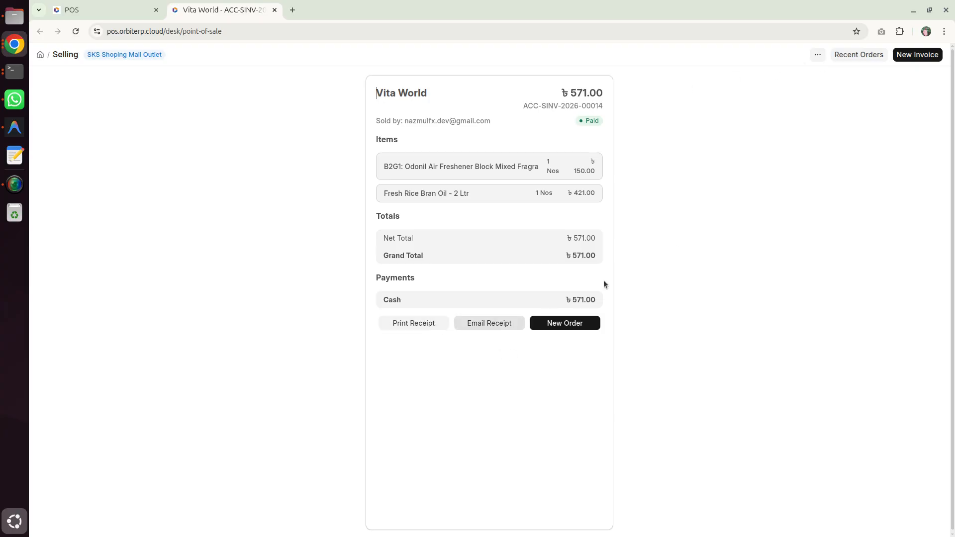
Step: Start another blank order and close the POS to open a new POS Closing Entry
click(592, 325)
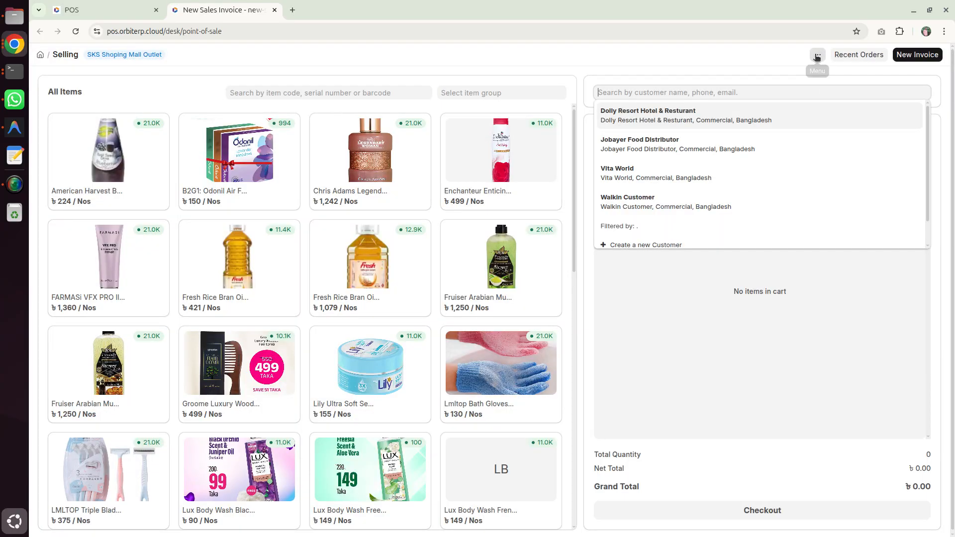
click(817, 55)
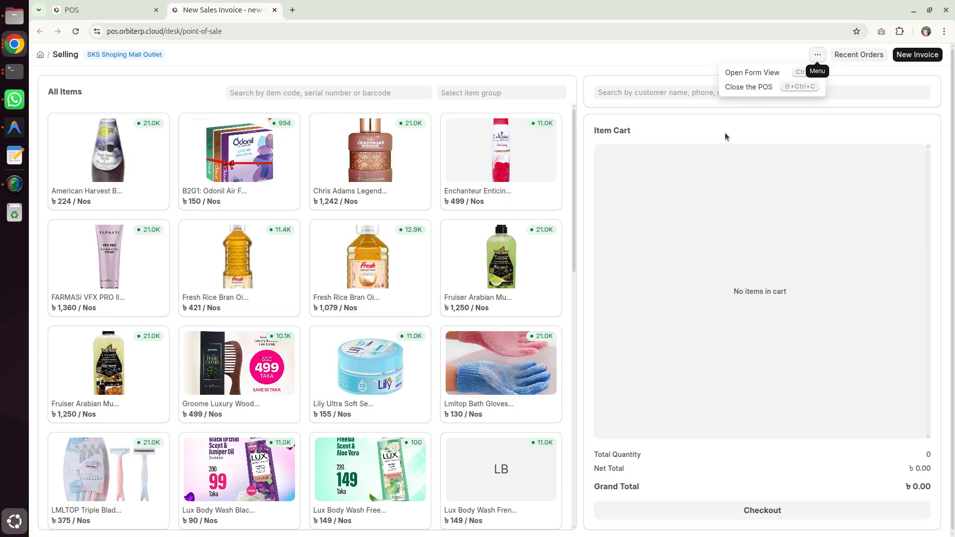
click(770, 90)
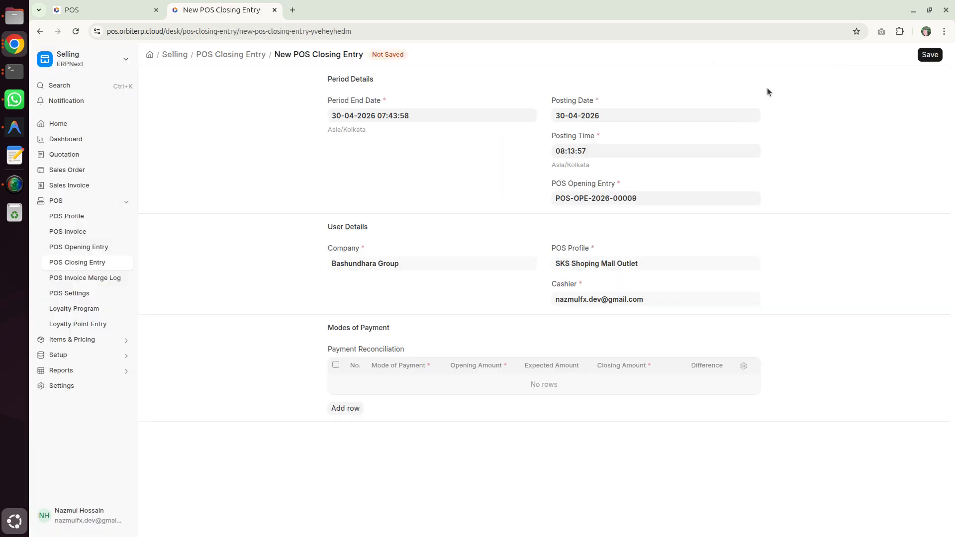
Step: Review the closing entry's period, totals and payment reconciliation, and save and submit it
scroll(751, 162, down, 1)
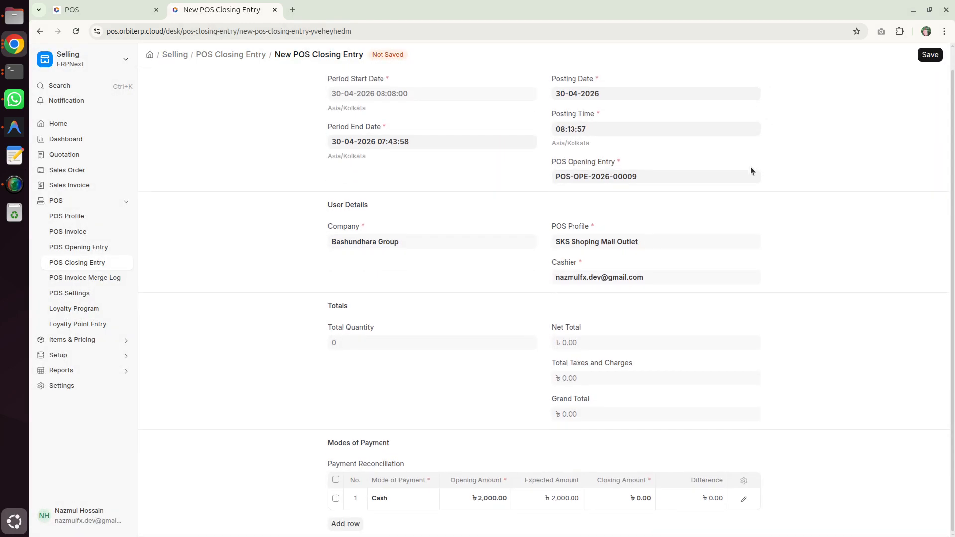
scroll(590, 317, up, 1)
scroll(592, 320, down, 1)
click(930, 55)
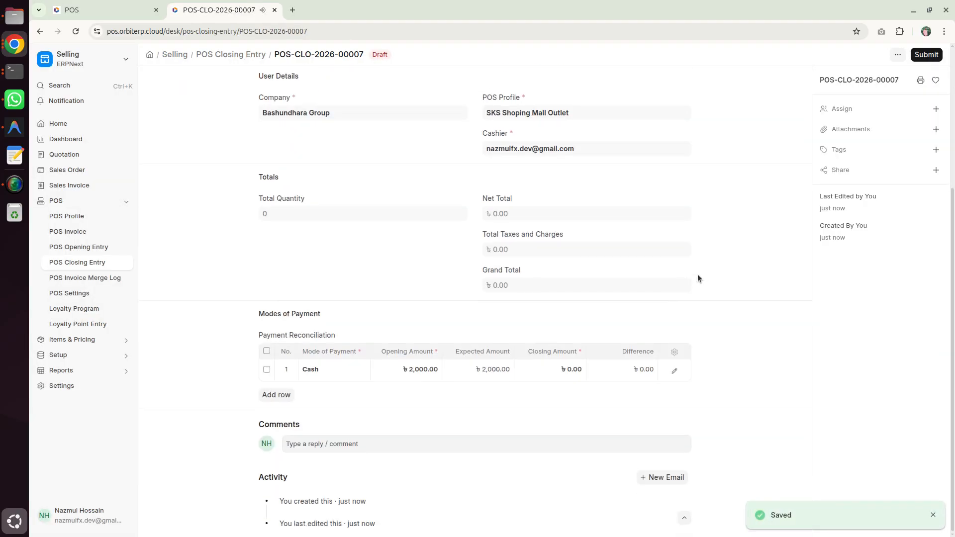
click(925, 54)
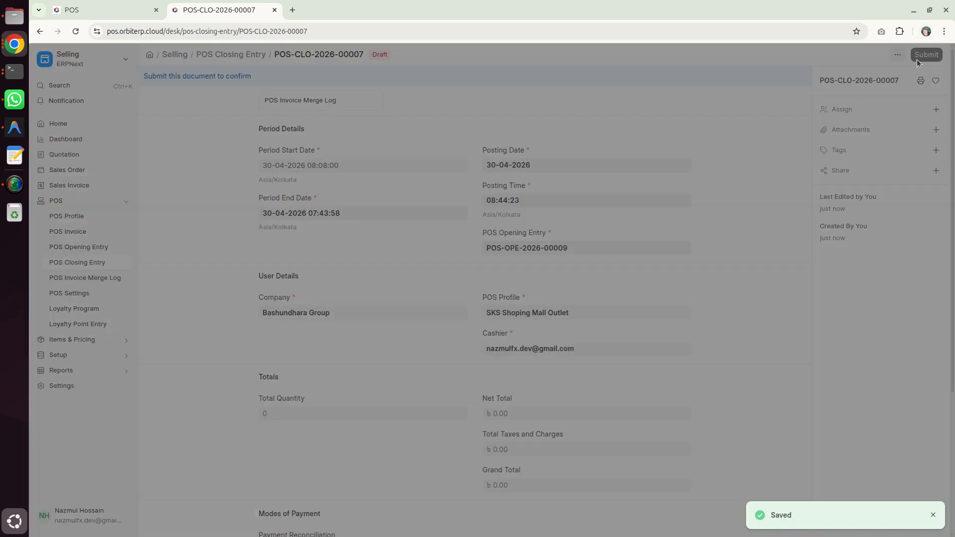
click(620, 128)
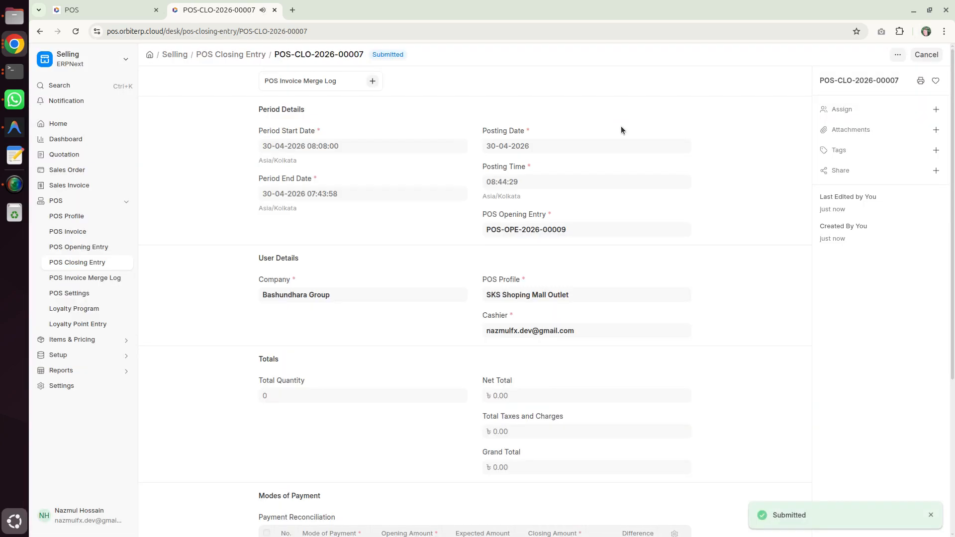
Step: Look through the submitted POS Closing Entry and go back to the point-of-sale page
scroll(624, 154, down, 4)
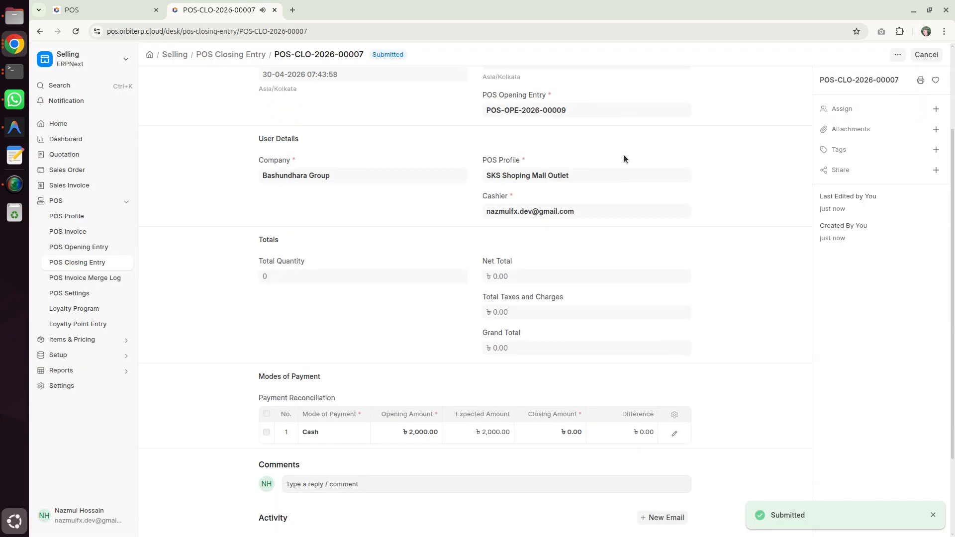
scroll(624, 159, up, 5)
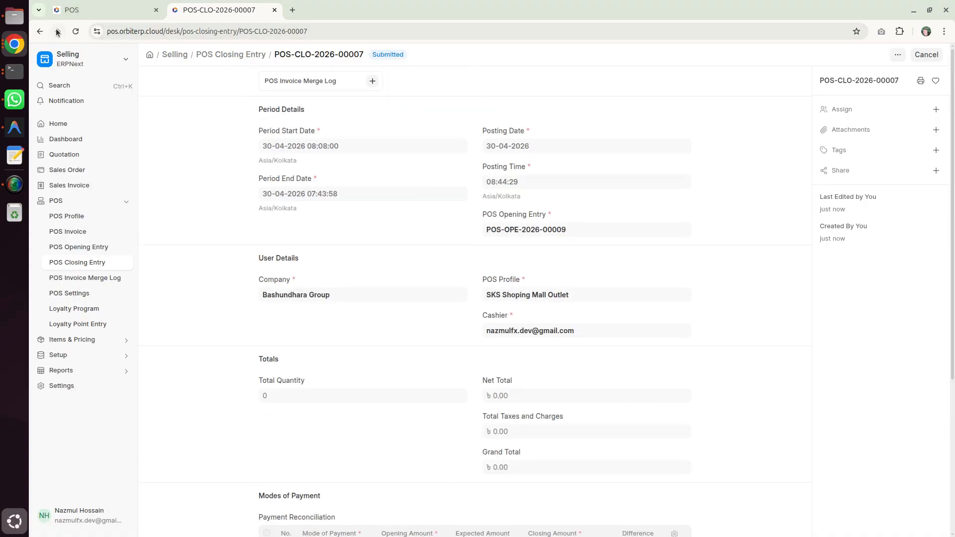
click(41, 32)
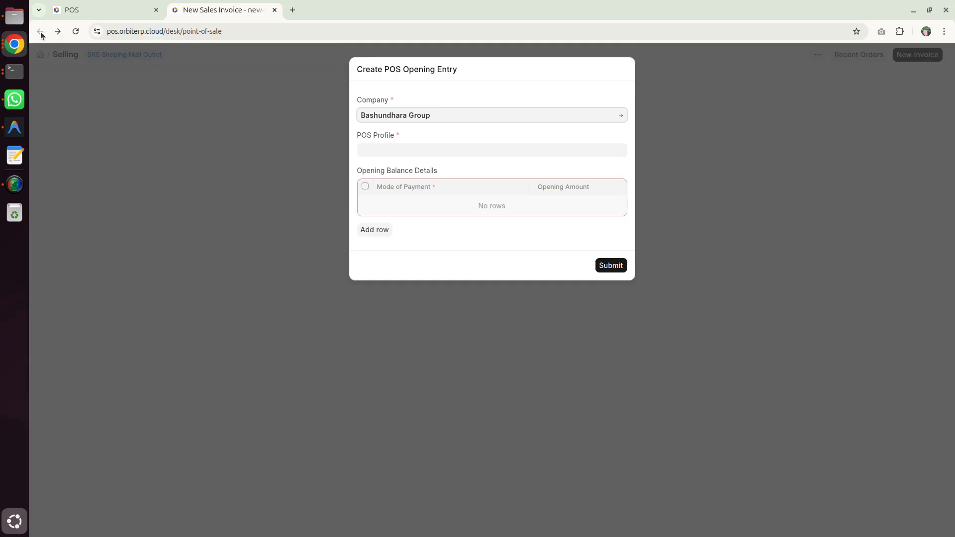
Step: Return to the POS workspace and close the old point-of-sale page
click(112, 10)
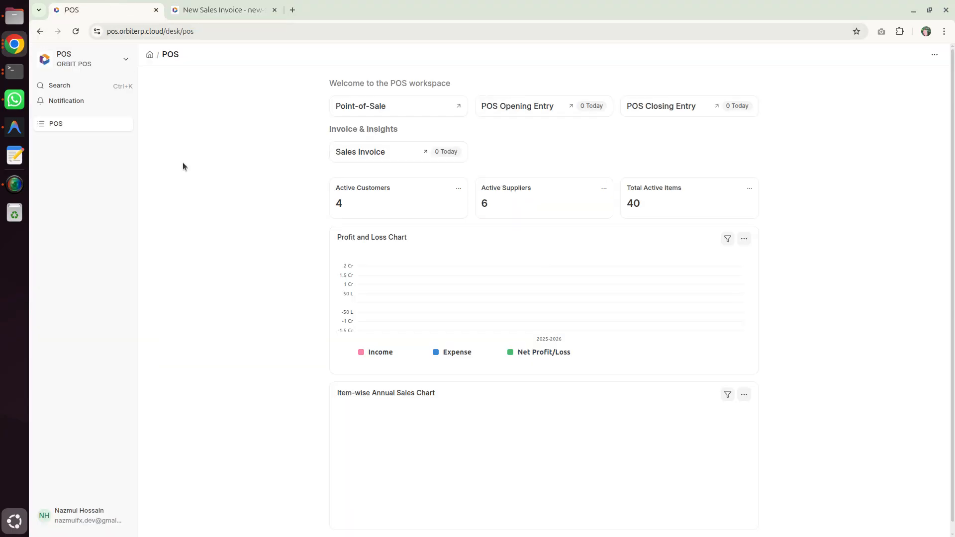
click(274, 10)
click(405, 107)
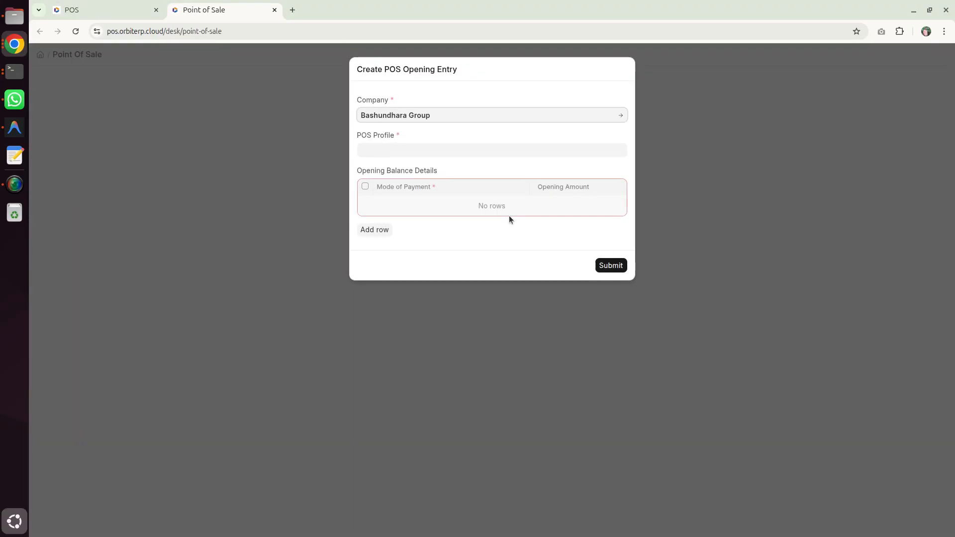
click(487, 149)
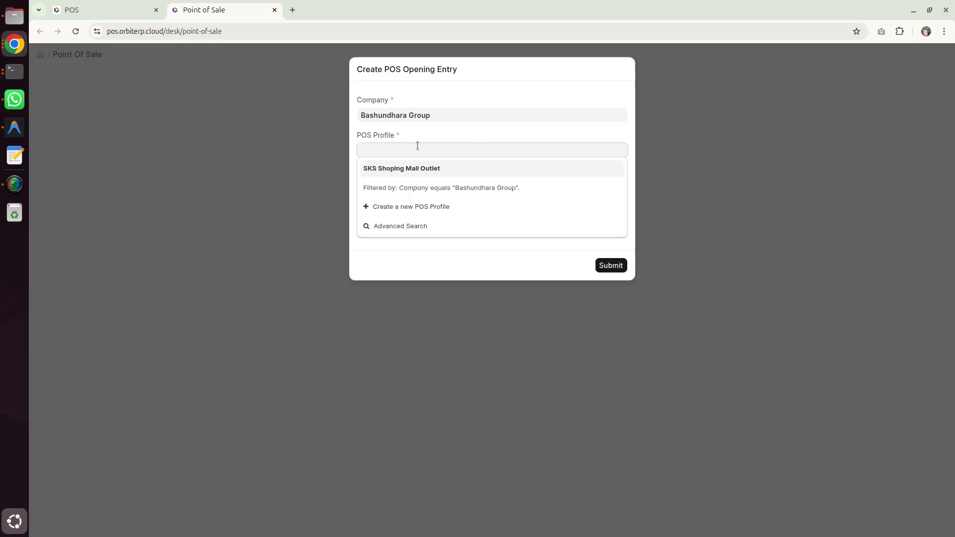
click(418, 166)
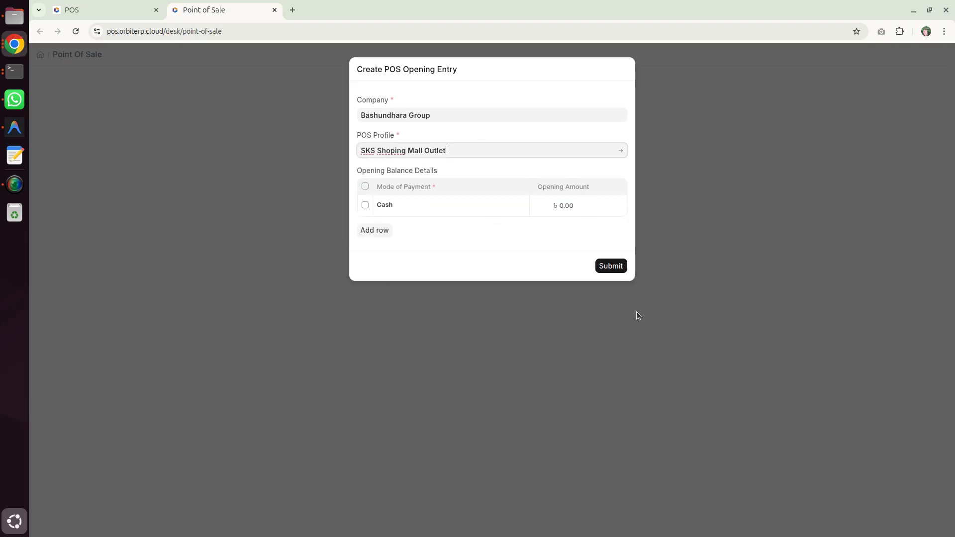
click(545, 207)
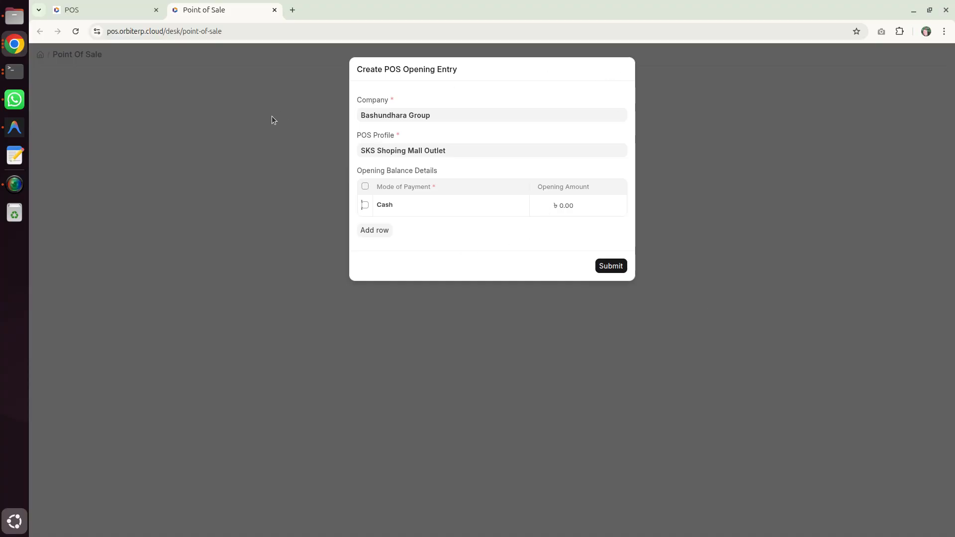
click(274, 10)
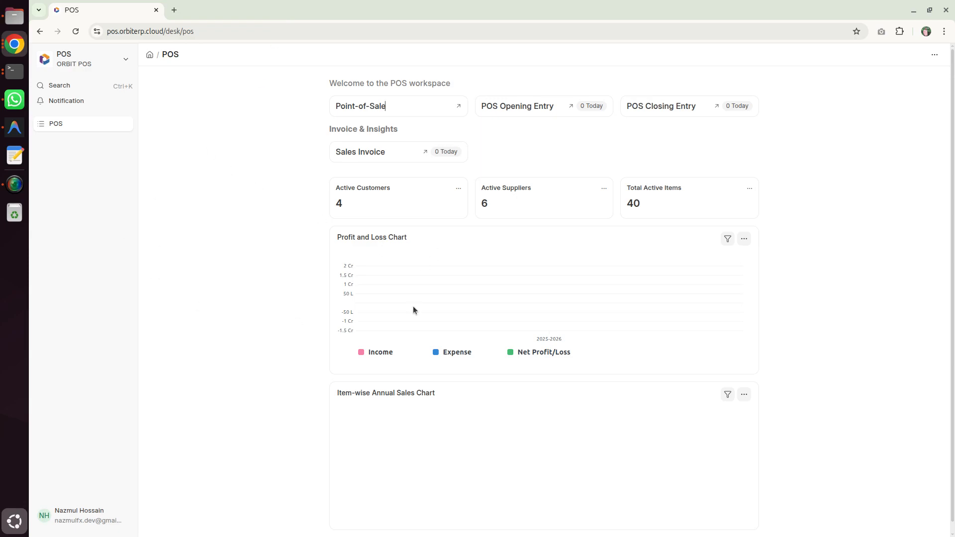
drag(110, 32, 200, 35)
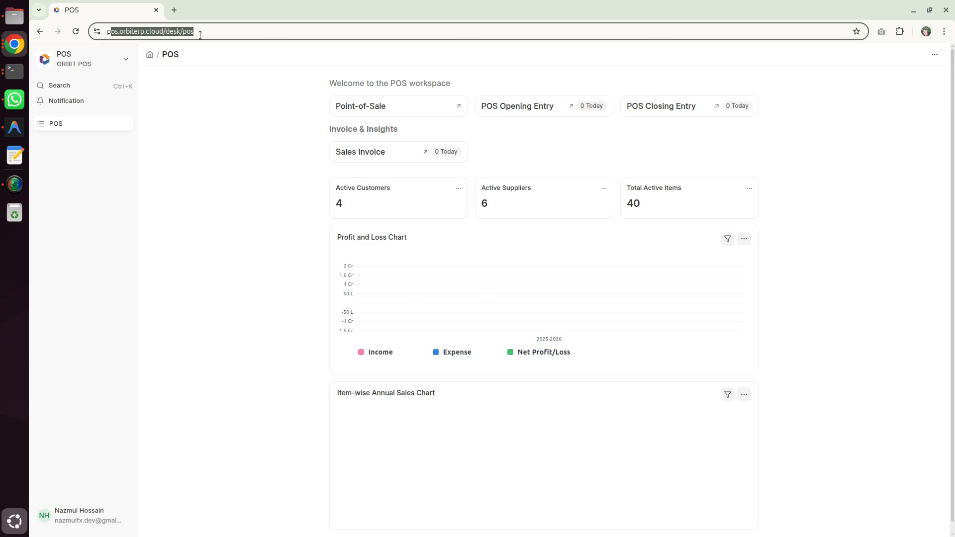
click(220, 154)
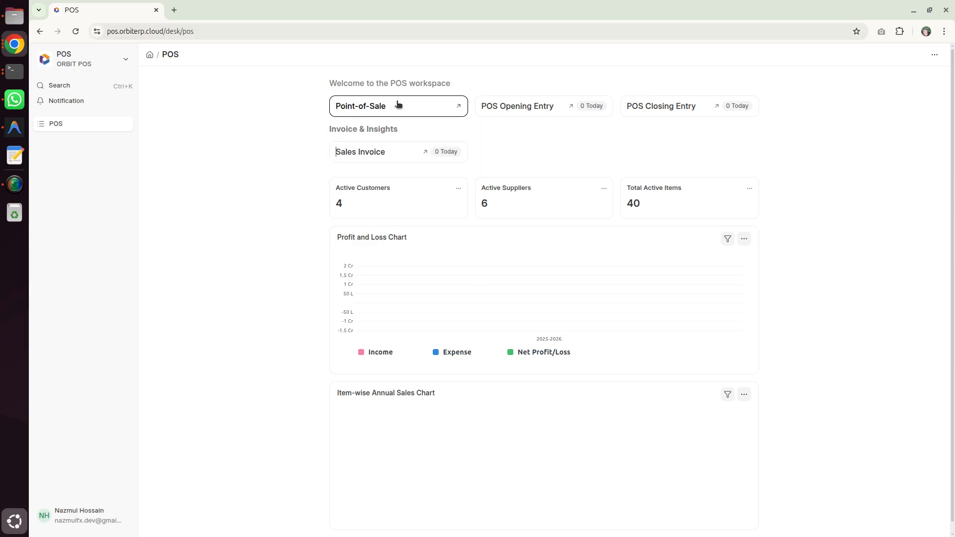
Step: Open Point-of-Sale from the workspace and submit a POS Opening Entry with the SKS Shoping Mall Outlet profile
click(415, 109)
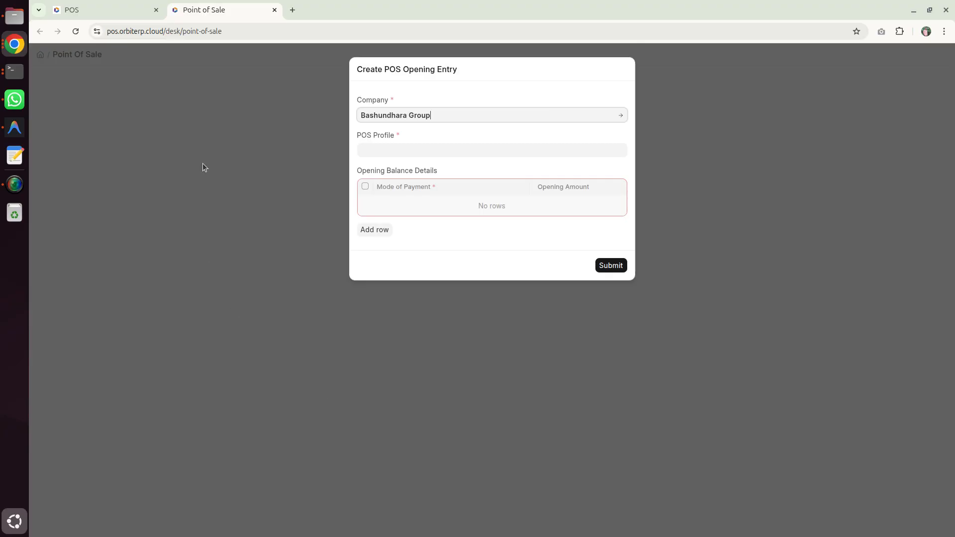
click(414, 148)
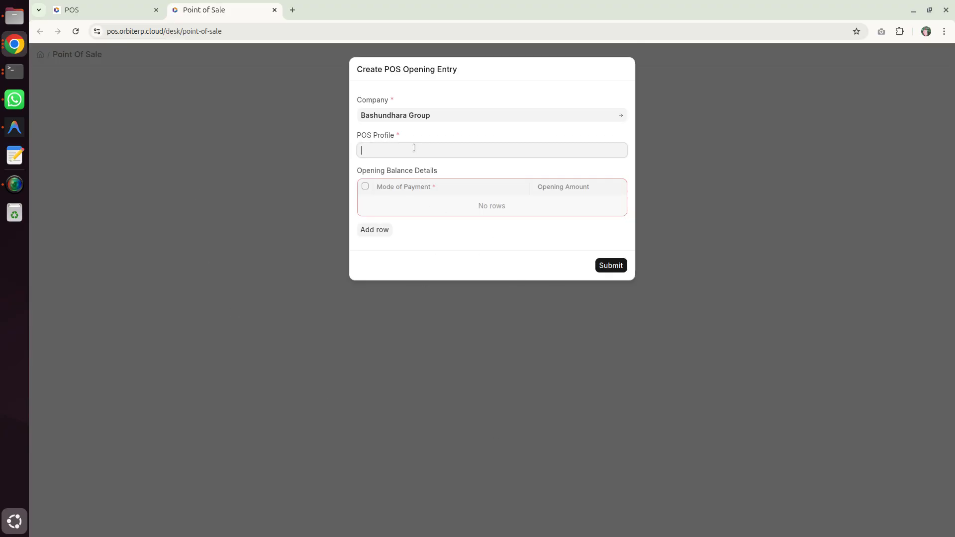
click(414, 166)
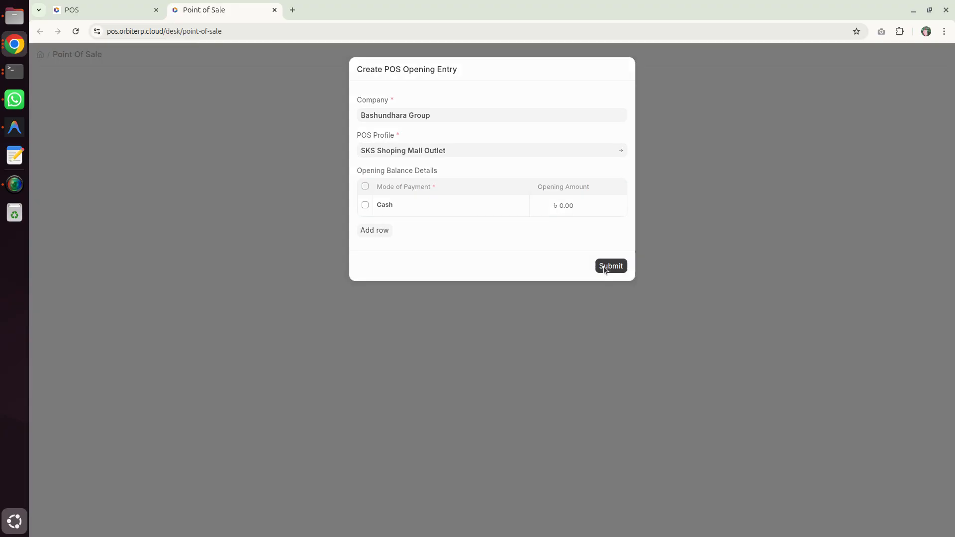
click(605, 266)
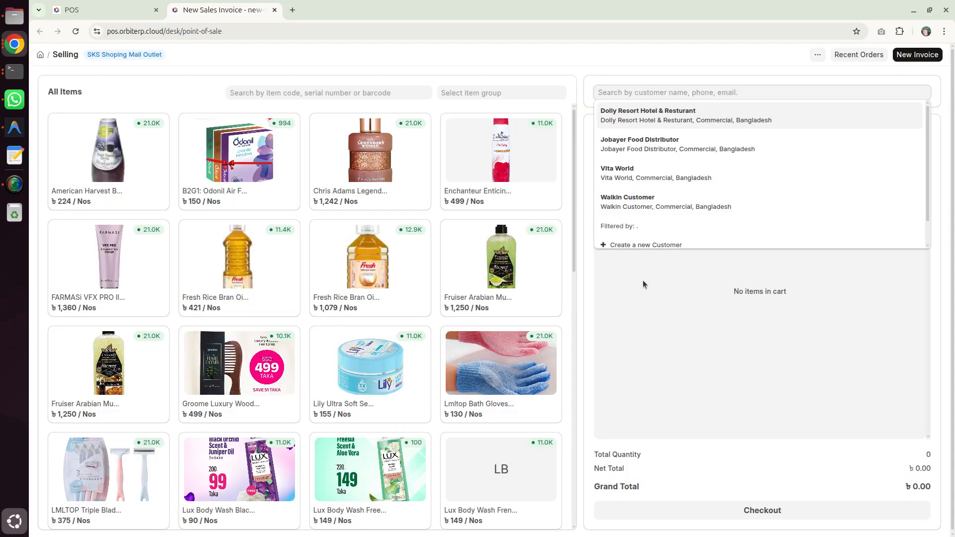
Step: Select Jobayer Food Distributor as customer, add one Enchanteur Enticing Deo spray to the cart and proceed to checkout
click(641, 144)
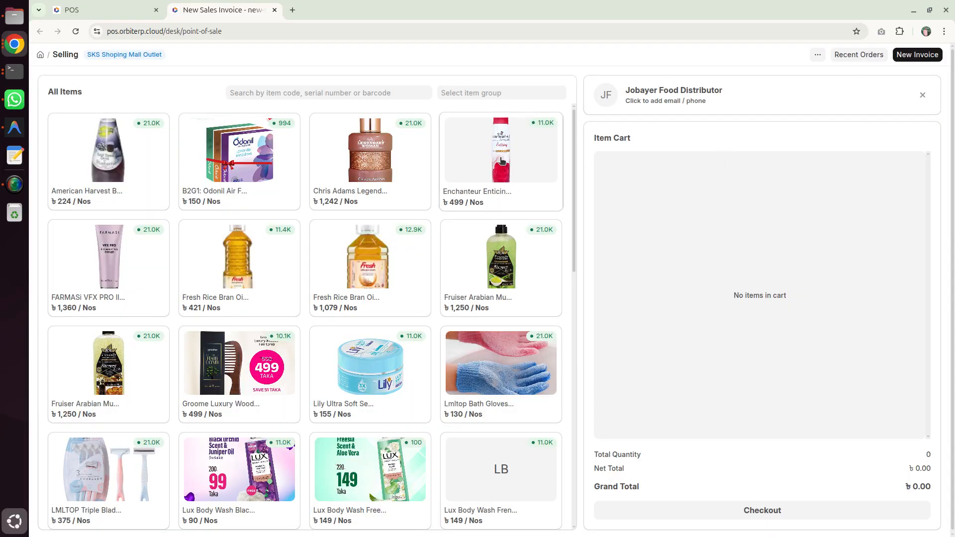
click(501, 154)
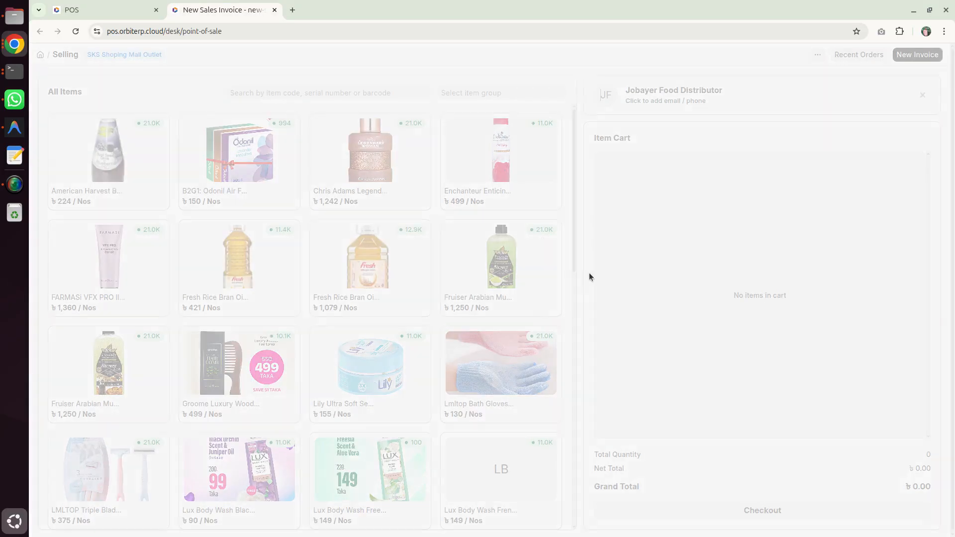
click(726, 513)
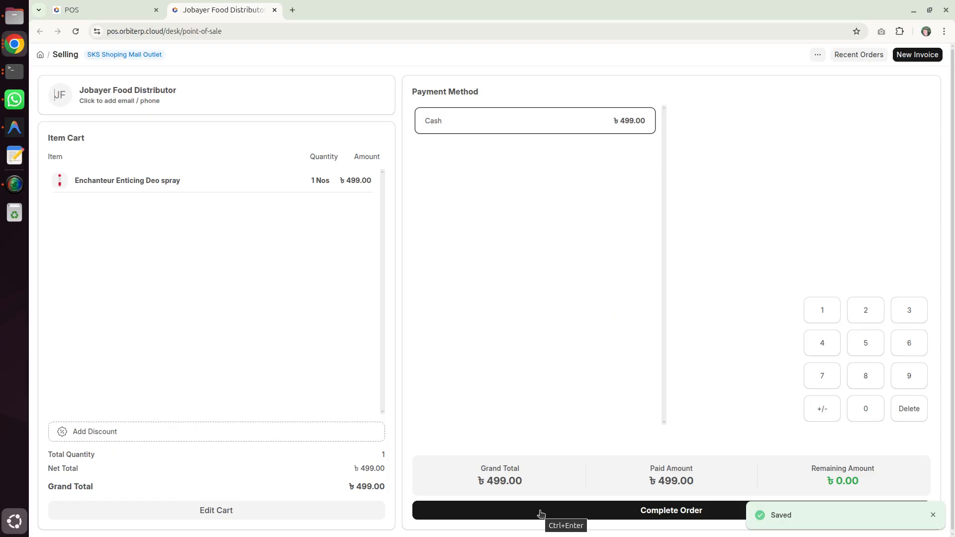
Step: Complete and submit the Jobayer Food Distributor order with full Cash payment, and cancel the receipt print
click(541, 514)
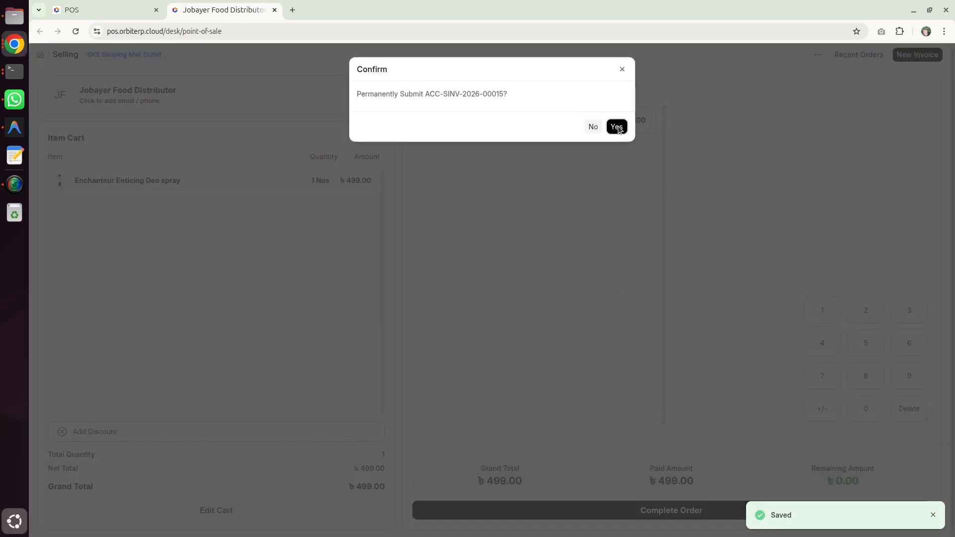
click(617, 127)
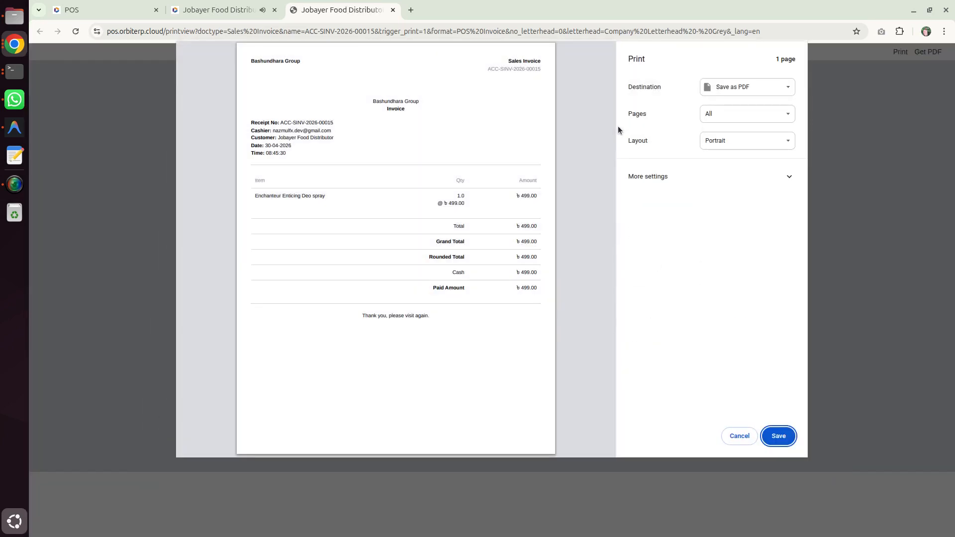
click(738, 436)
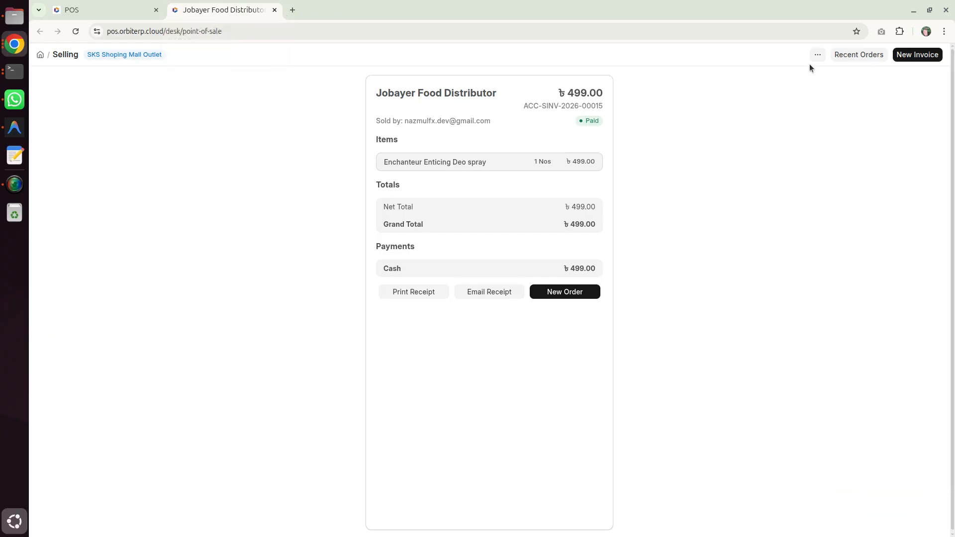
Step: Close the POS and, after reviewing the new POS Closing Entry, save and submit it
click(817, 55)
click(762, 91)
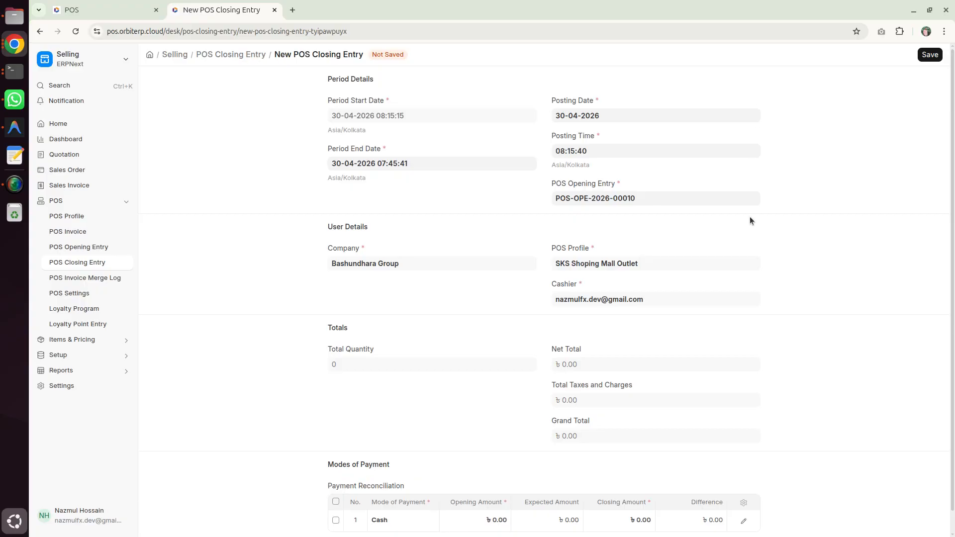
scroll(750, 224, down, 1)
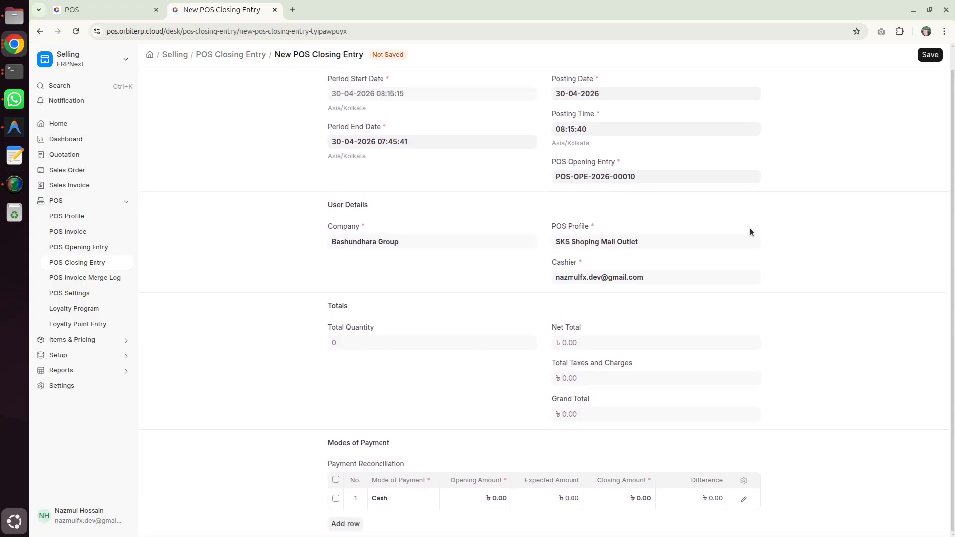
scroll(754, 221, up, 1)
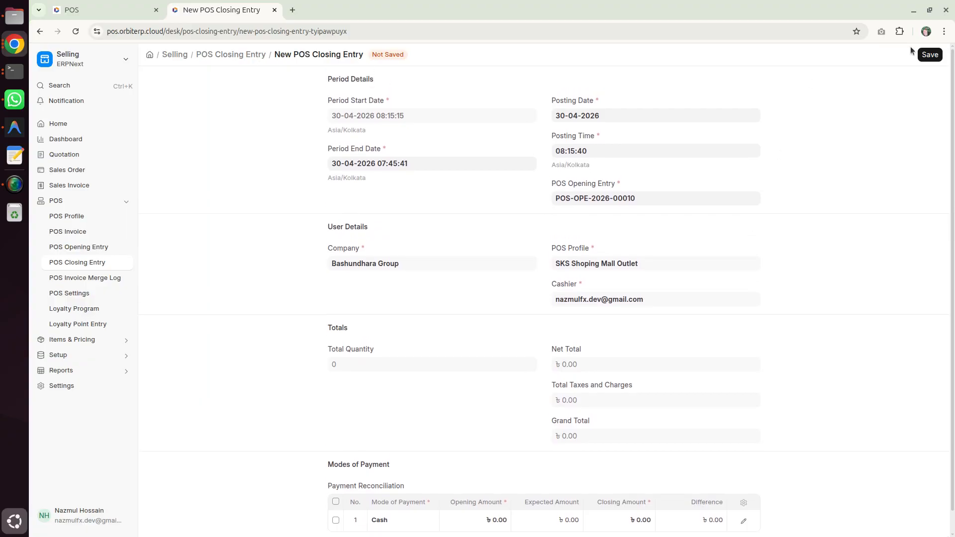
click(928, 55)
click(926, 54)
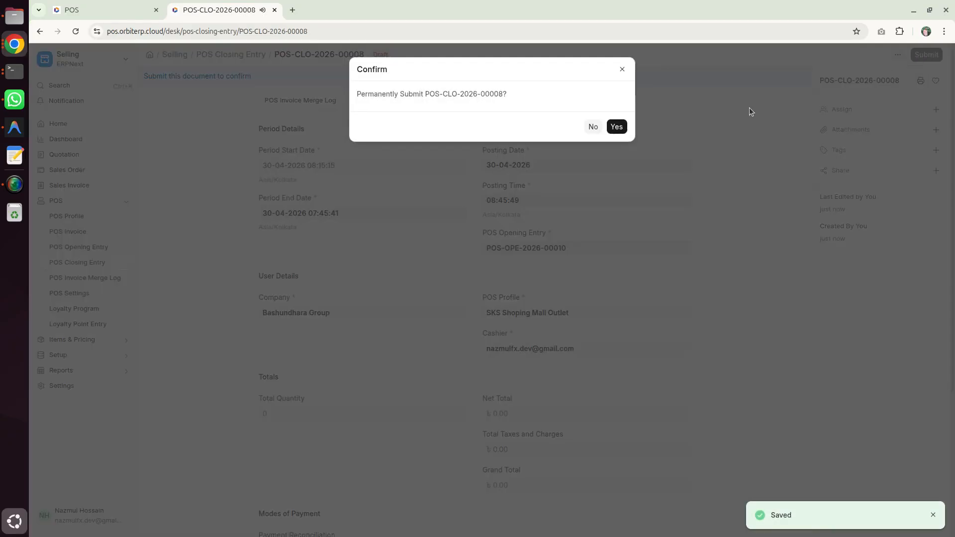
click(619, 127)
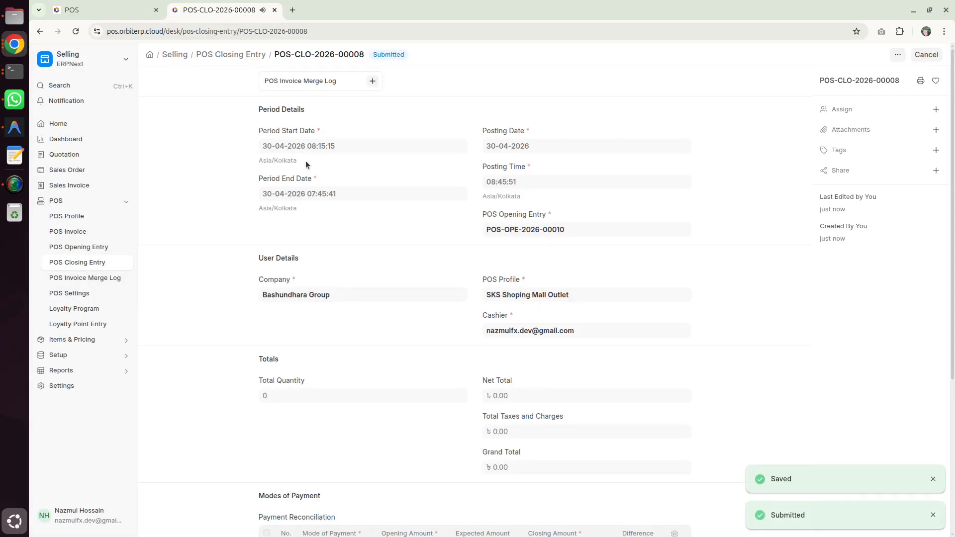
Step: Go back to the POS workspace, refresh it and open the list of today's submitted sales invoices
click(113, 9)
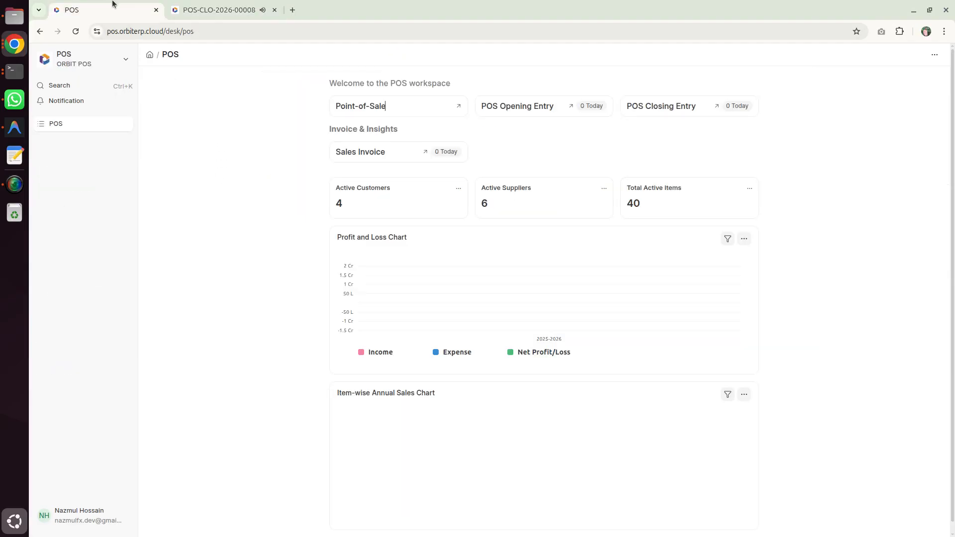
click(76, 31)
click(409, 152)
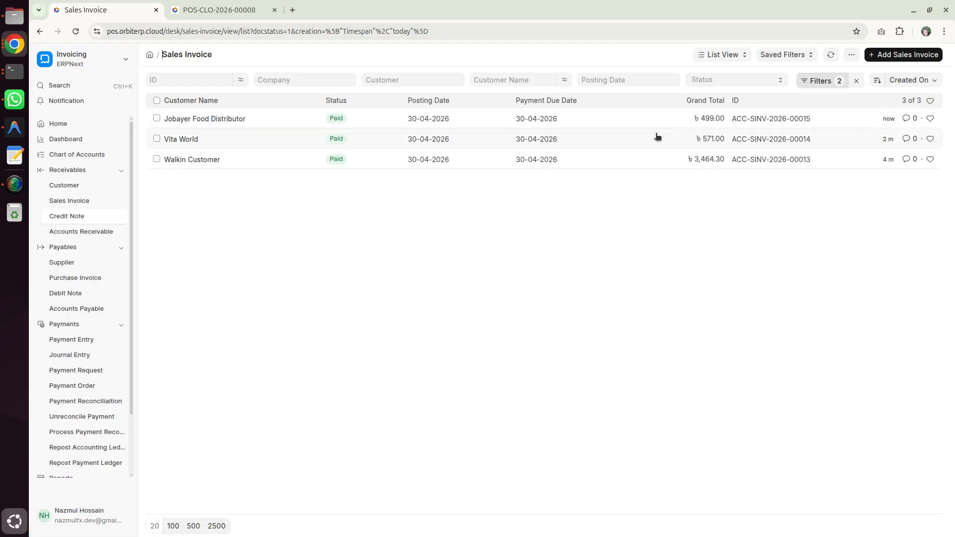
Step: Open the Walkin Customer sales invoice and examine its items, grand total and rounding adjustment
click(202, 159)
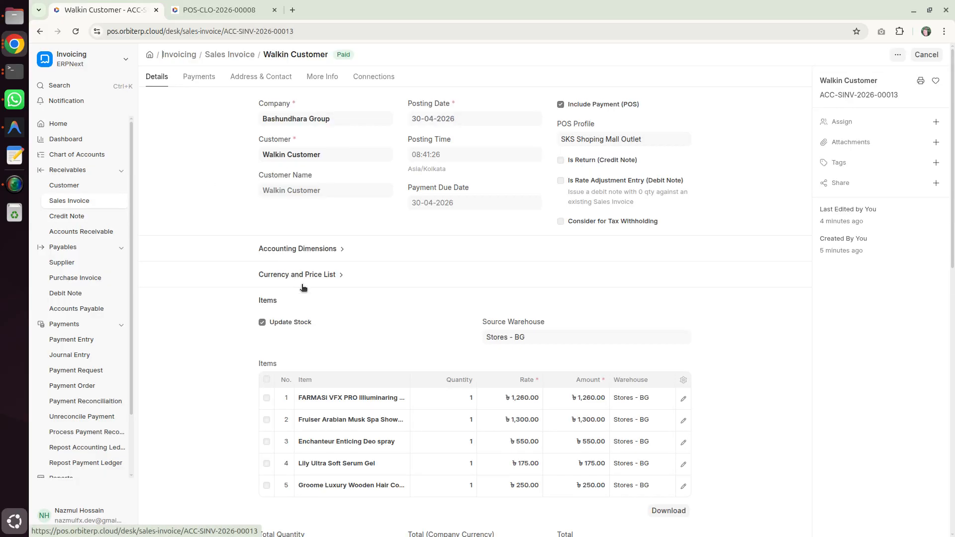
scroll(294, 119, down, 6)
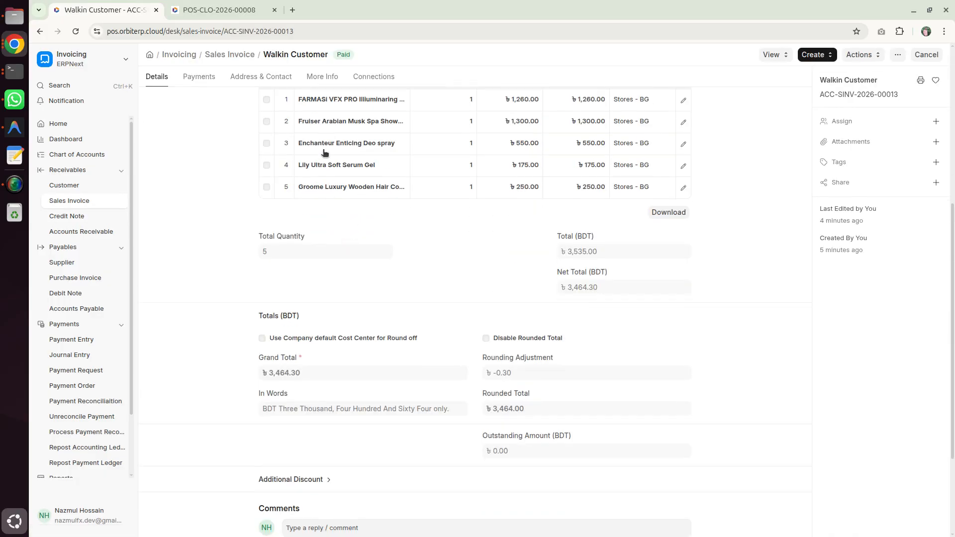
scroll(553, 293, down, 3)
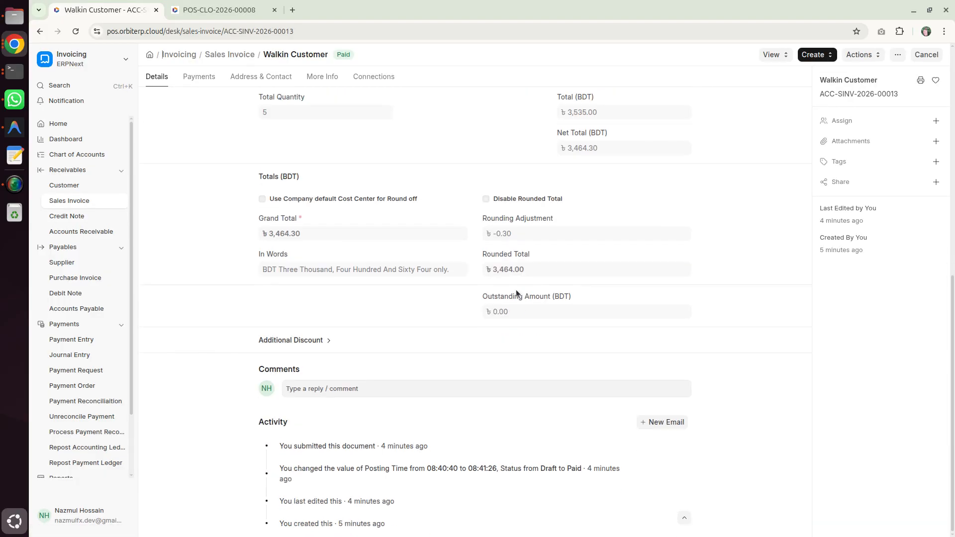
drag(500, 222, 516, 243)
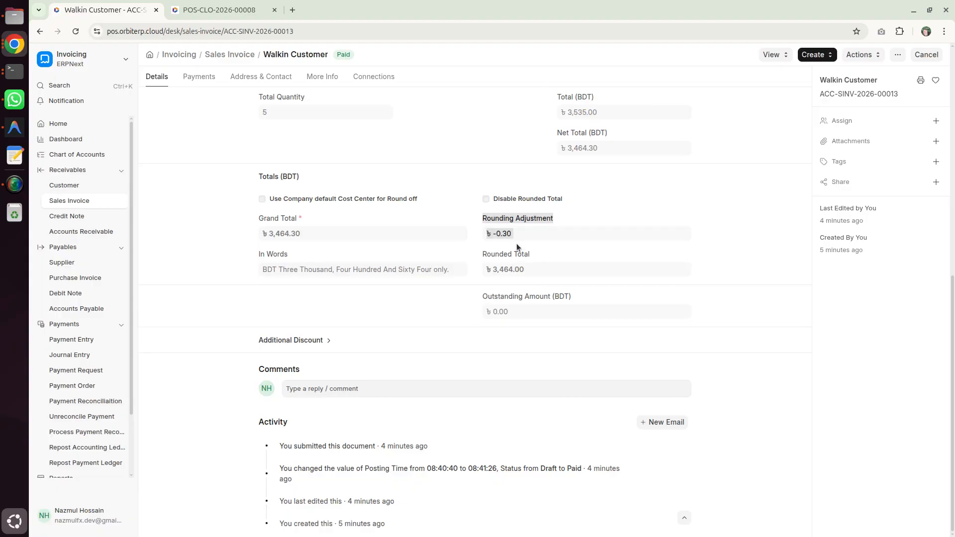
click(352, 245)
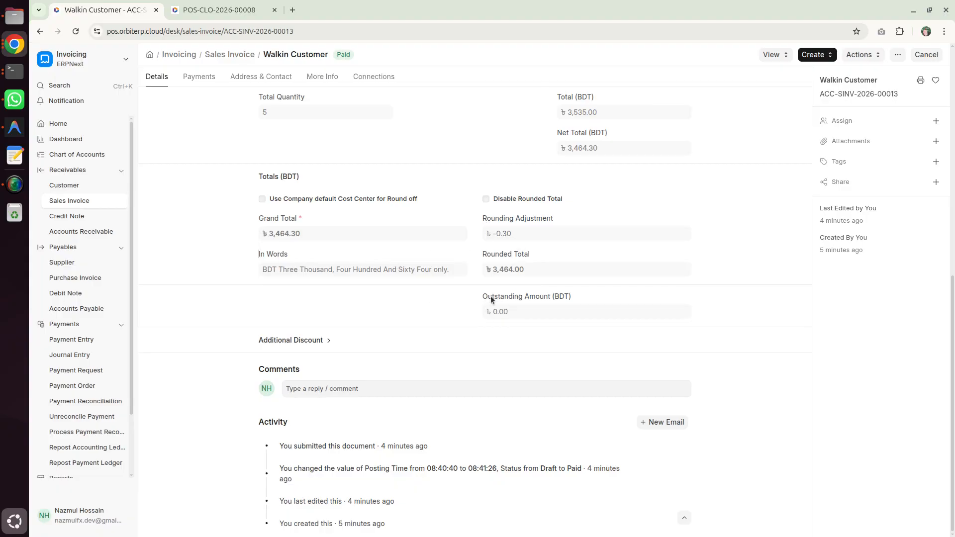
Step: Check the Walkin Customer invoice's amount in words, expanded Additional Discount details and POS profile
drag(250, 256, 359, 278)
click(360, 279)
click(354, 339)
scroll(327, 318, down, 2)
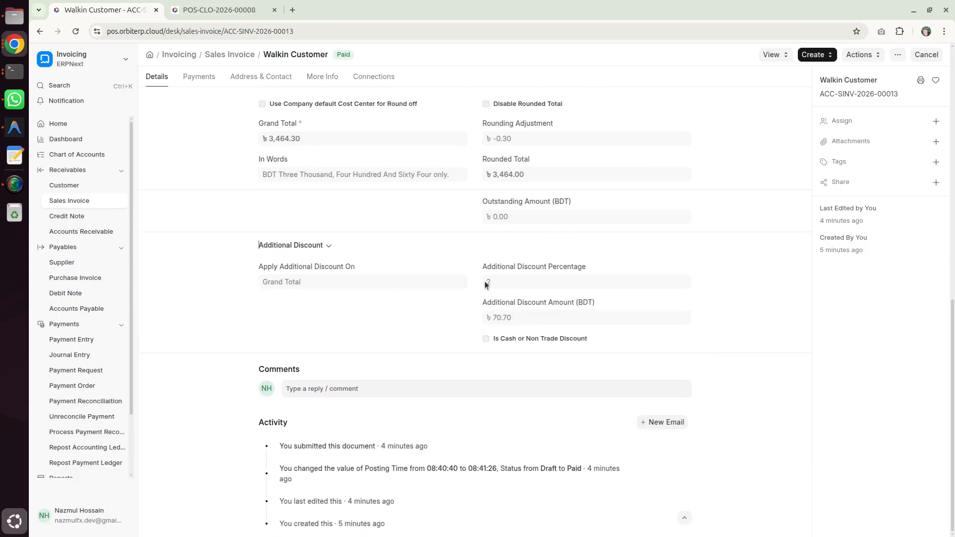
scroll(515, 319, up, 10)
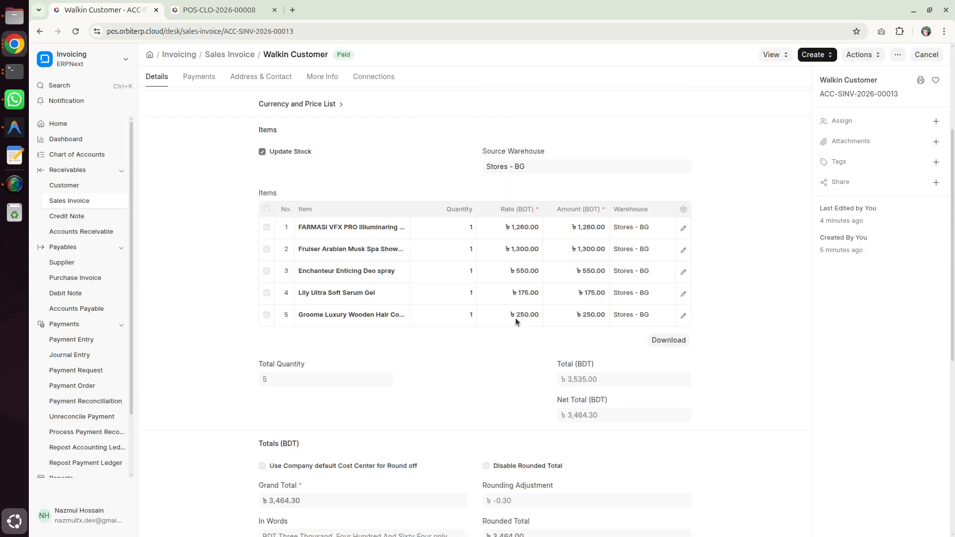
drag(555, 127, 645, 143)
click(608, 112)
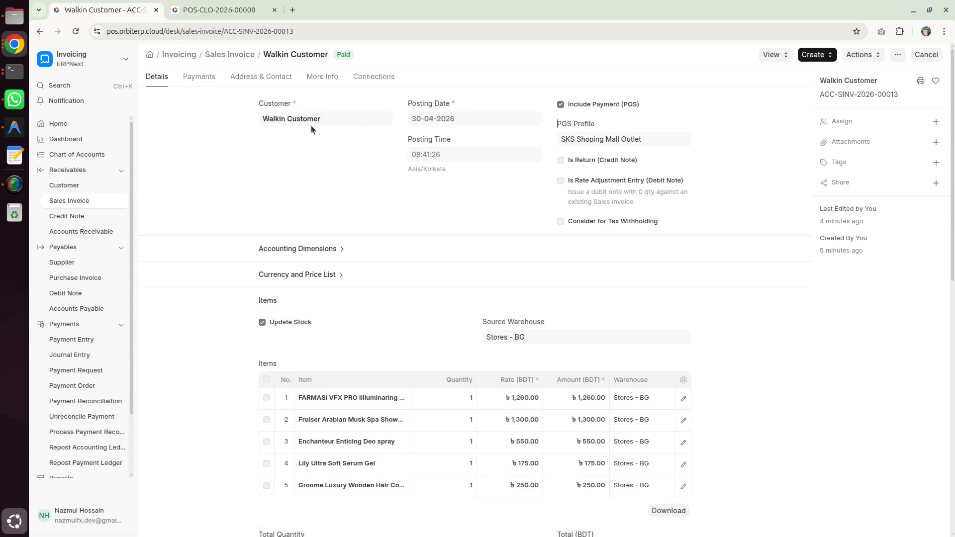
Step: Return to the sales invoice list and open the Vita World invoice to review its items and totals
click(227, 55)
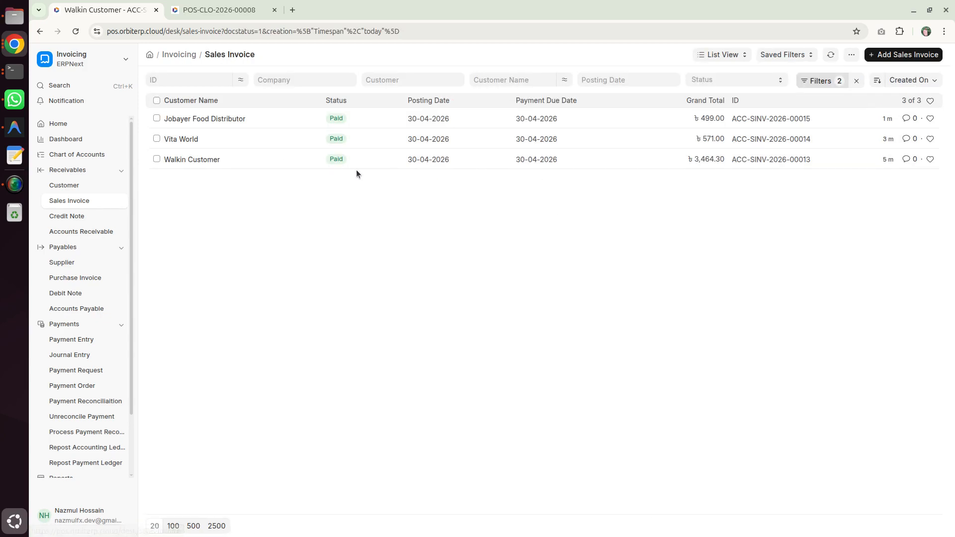
click(201, 141)
scroll(544, 274, down, 4)
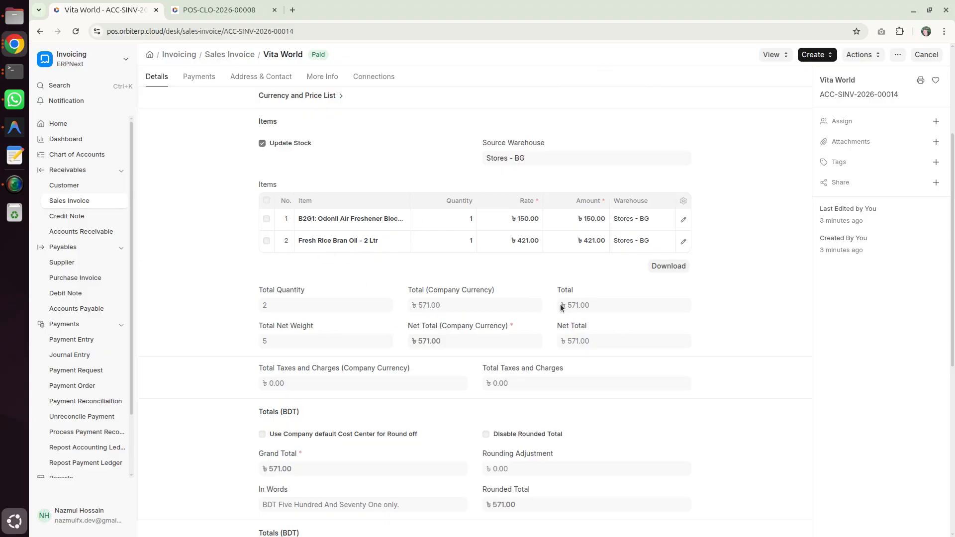
Step: Check the Vita World invoice's total and return to the list of today's sales invoices
click(602, 306)
scroll(600, 308, up, 3)
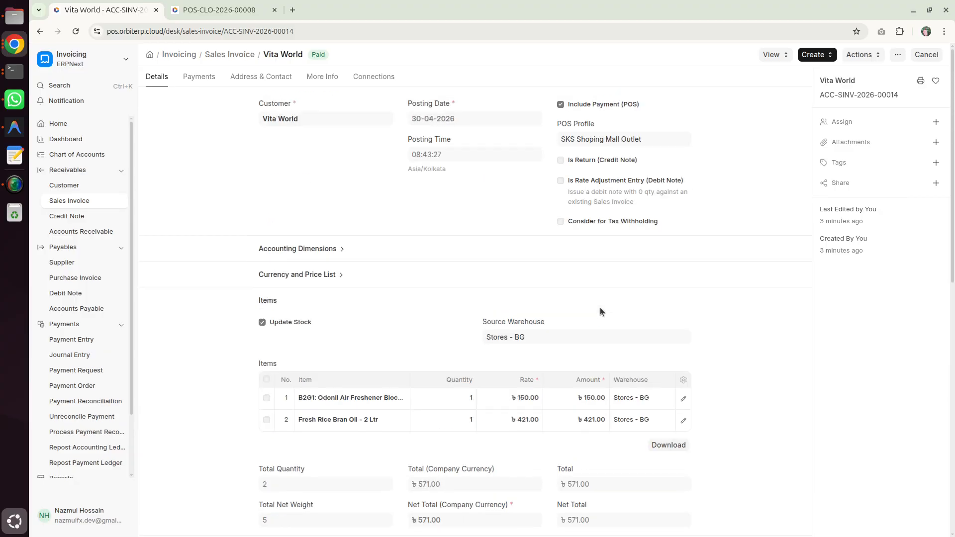
click(216, 55)
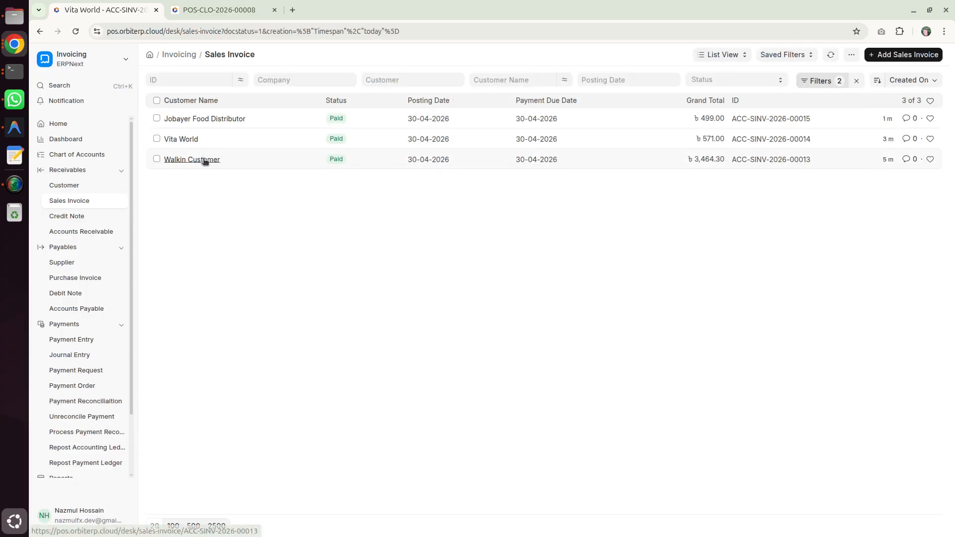
Step: Open the Walkin Customer invoice and inspect the discount and margin details of item row 5, closing the row details when done
click(205, 160)
scroll(580, 235, down, 4)
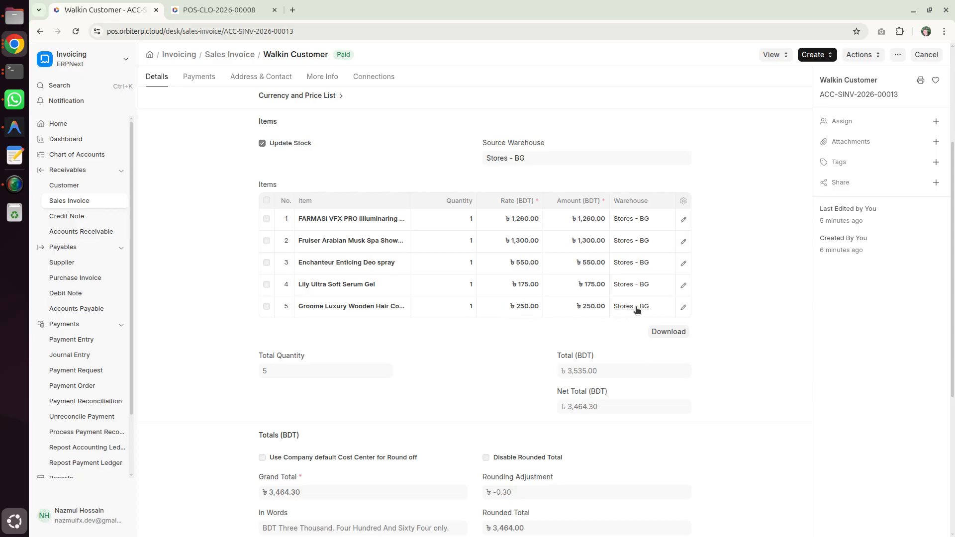
click(683, 307)
scroll(574, 286, down, 3)
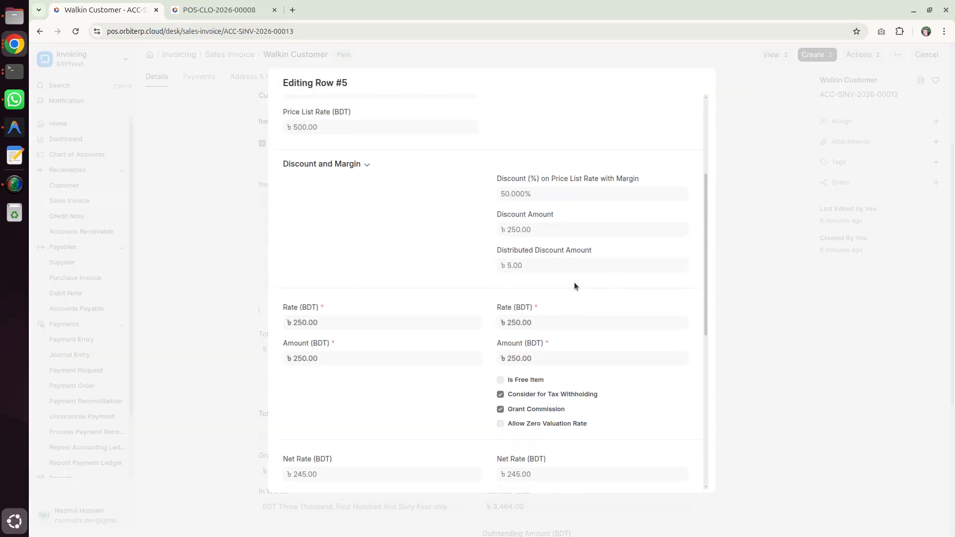
drag(498, 179, 532, 195)
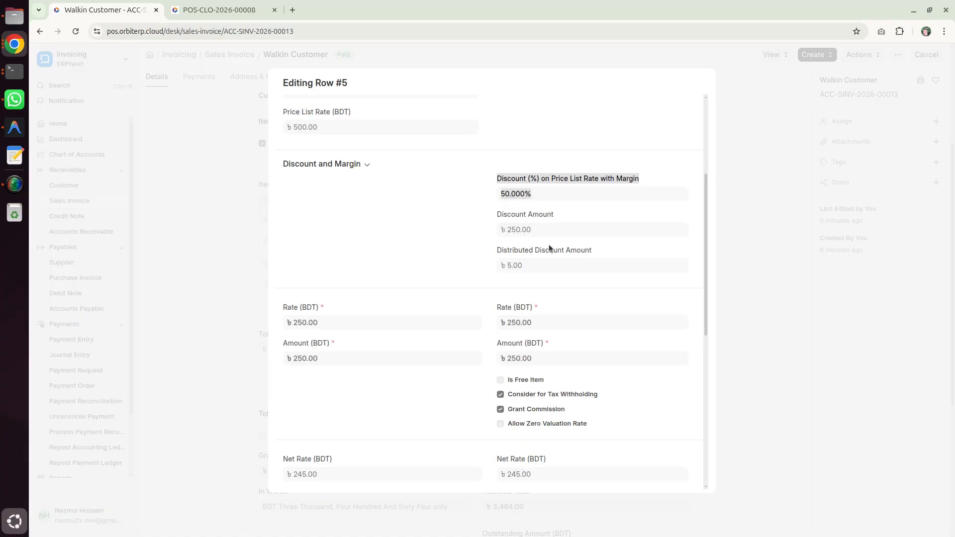
click(262, 273)
Step: Expand the Walkin Customer invoice's Additional Discount section and check the additional discount percentage and amount
scroll(267, 319, down, 5)
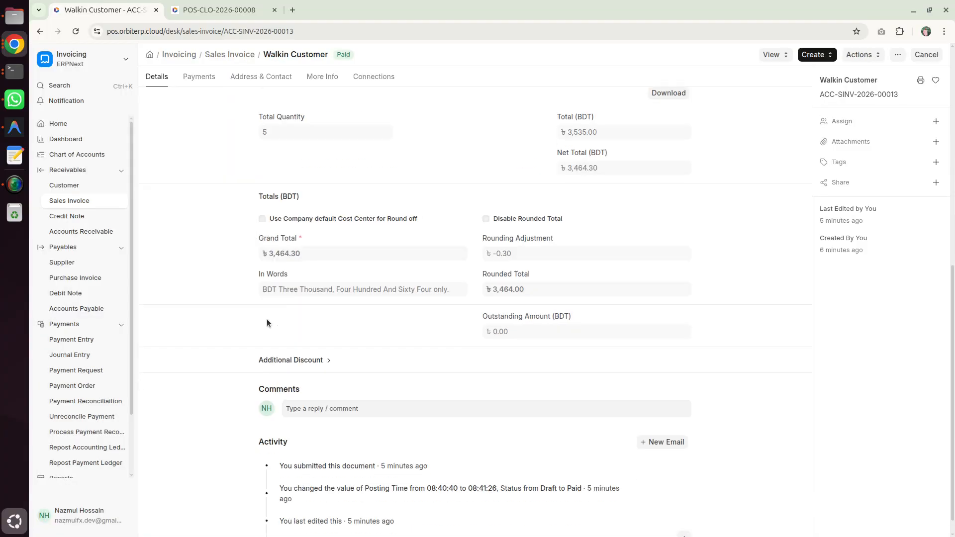
click(339, 342)
scroll(482, 351, down, 2)
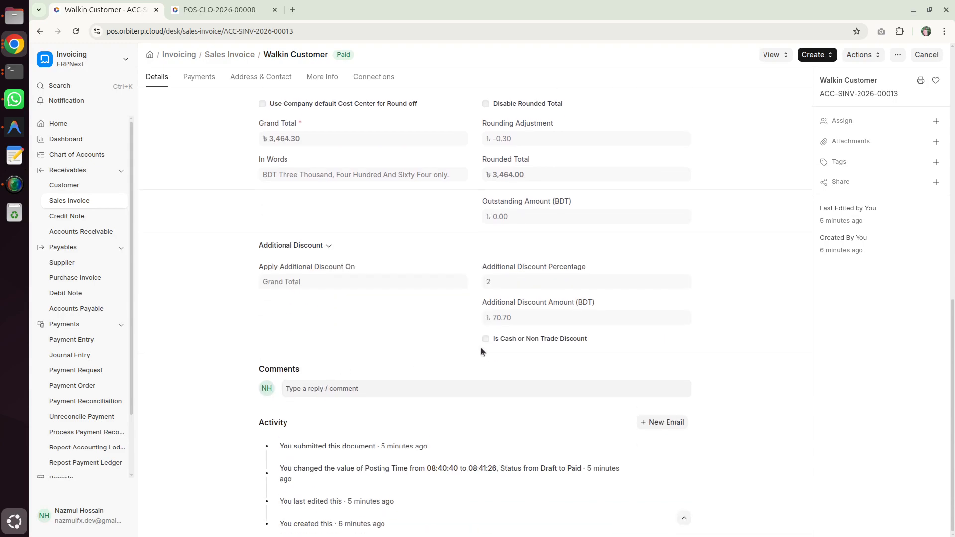
drag(490, 321, 530, 325)
scroll(453, 339, up, 12)
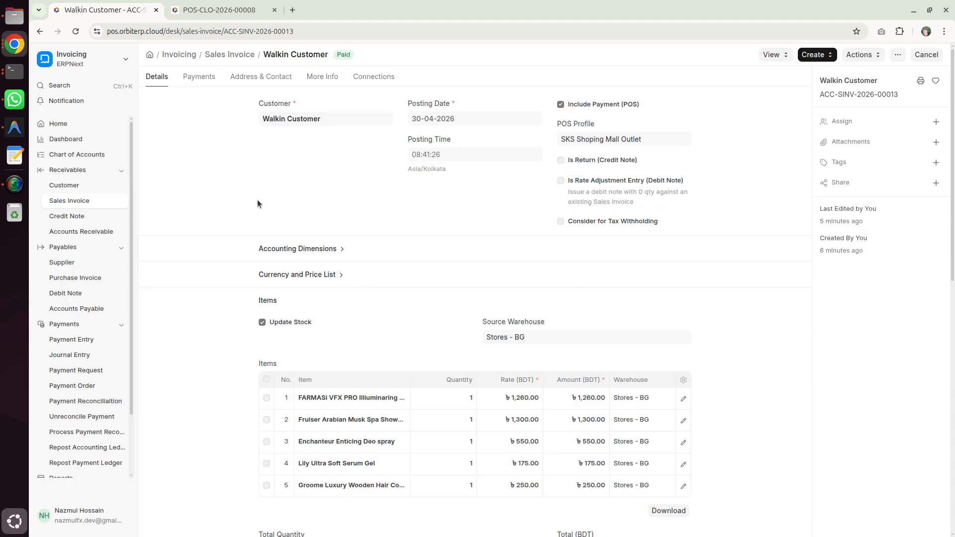
Step: Return to the sales invoice list and clear its filters to list all invoices
click(229, 55)
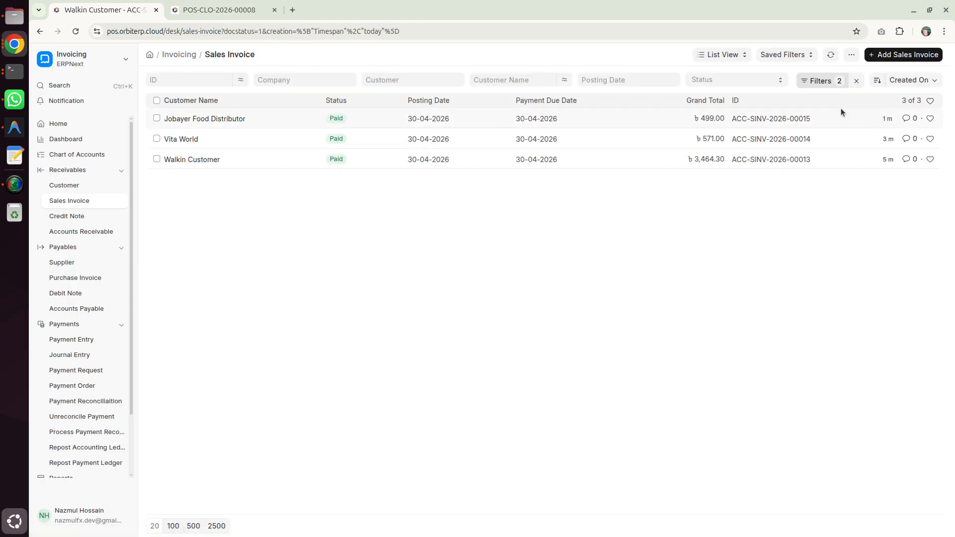
click(856, 81)
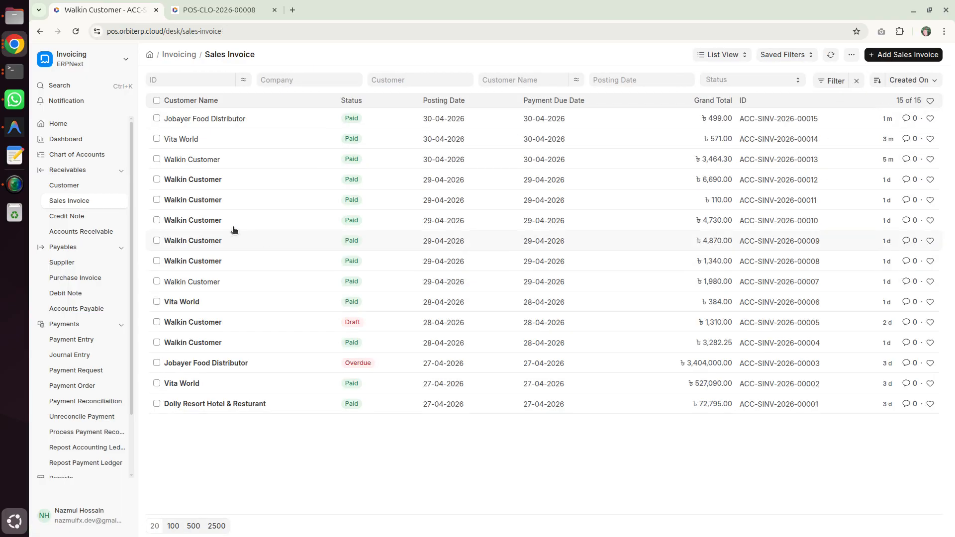